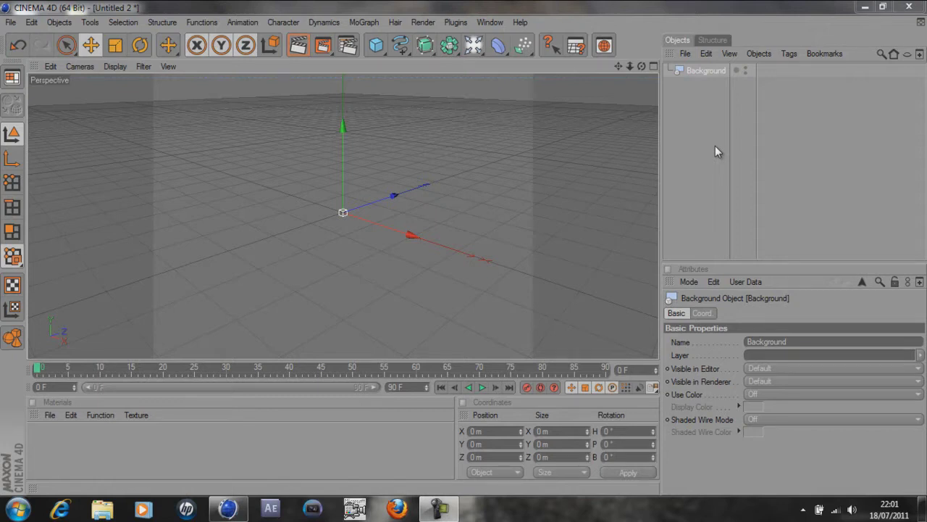
Delete the existing Background object and add a new Background object to the empty scene.
left_click(703, 92)
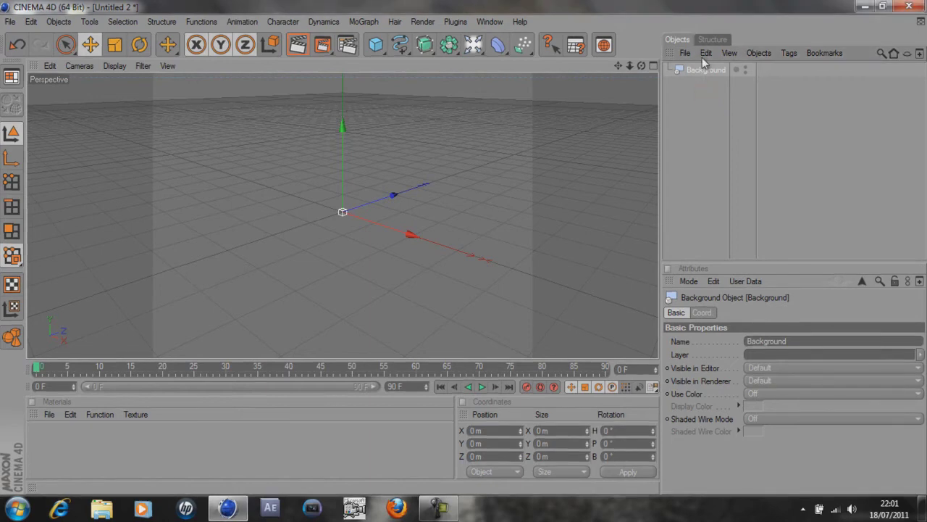
key("Delete")
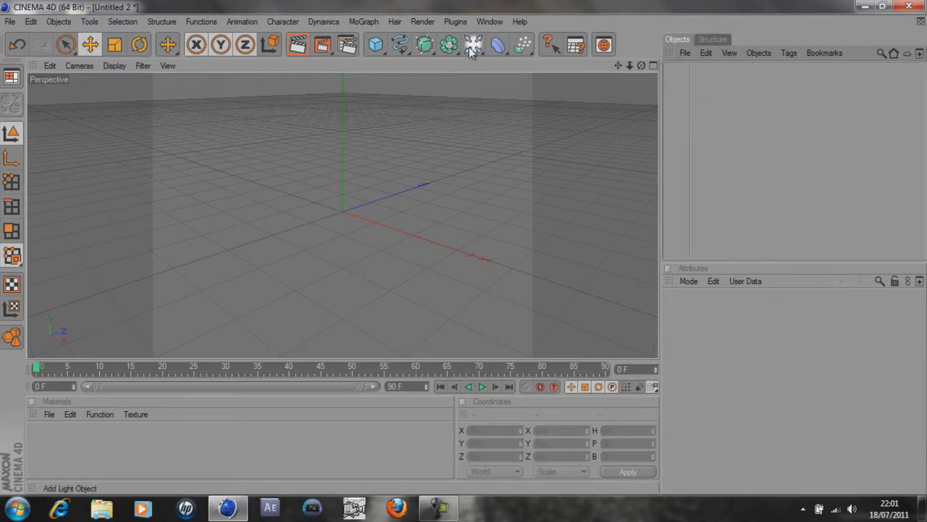
left_click_drag(472, 47, 515, 150)
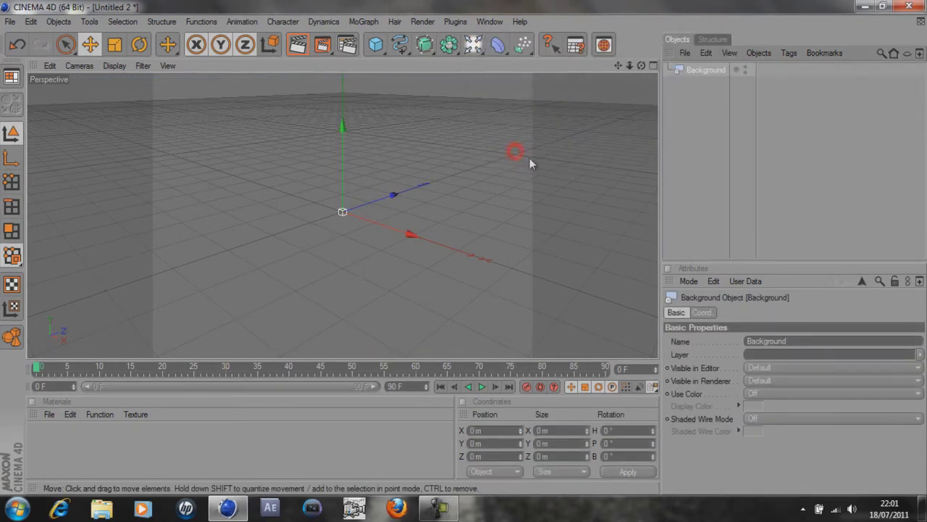
Create a new material and open it in the Material Editor.
left_click(202, 433)
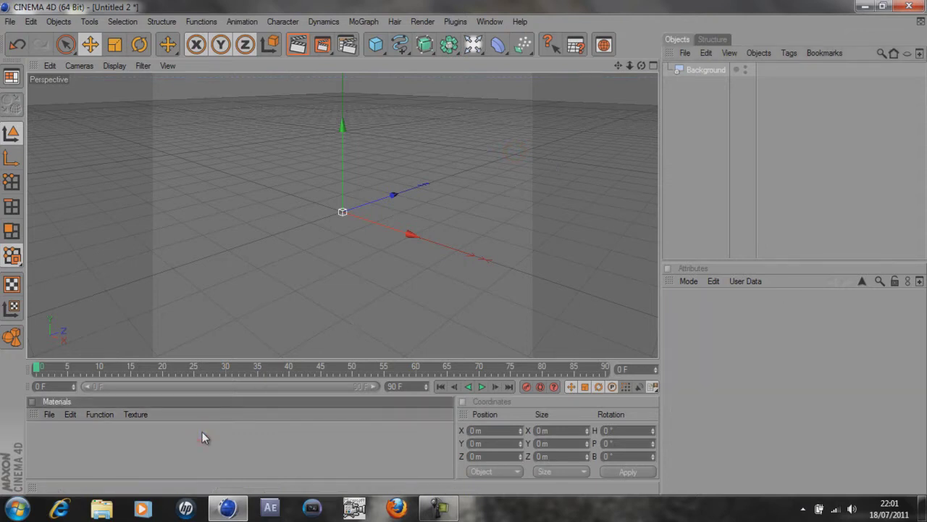
double_click(202, 431)
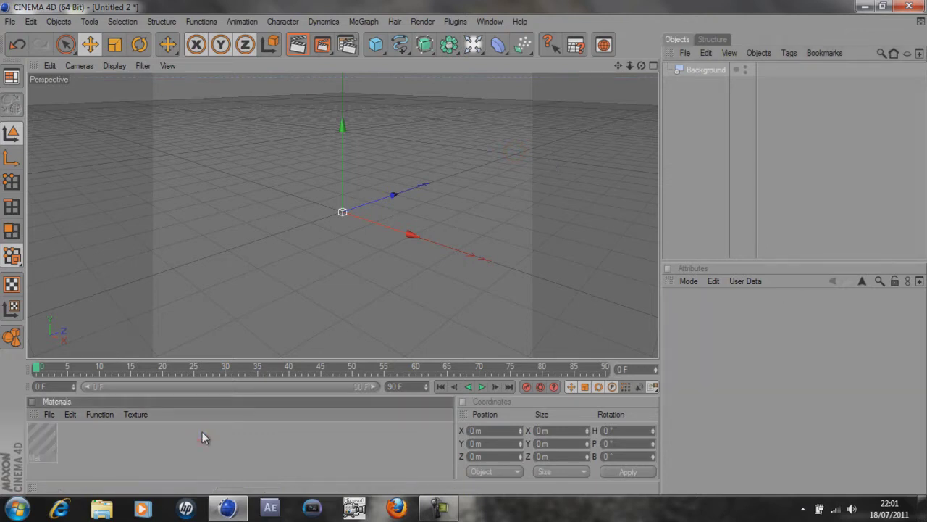
left_click(49, 414)
left_click(51, 444)
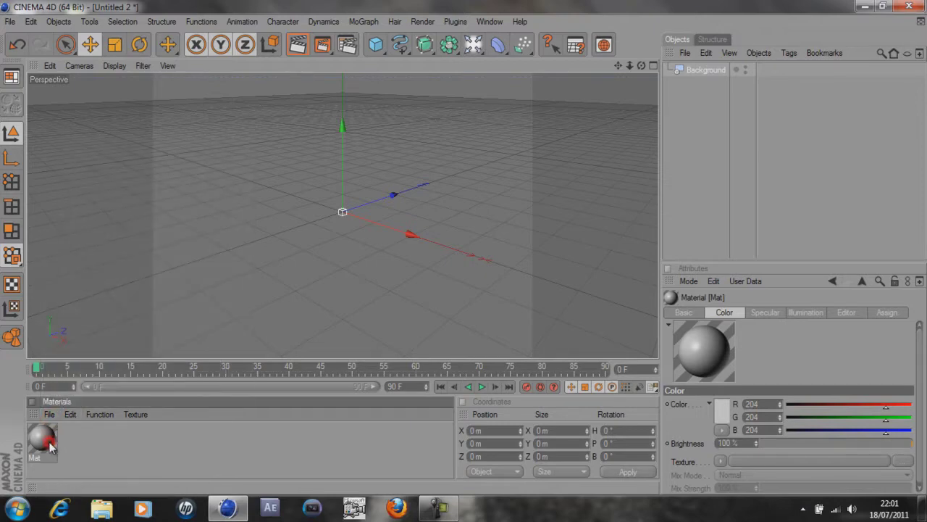
double_click(42, 438)
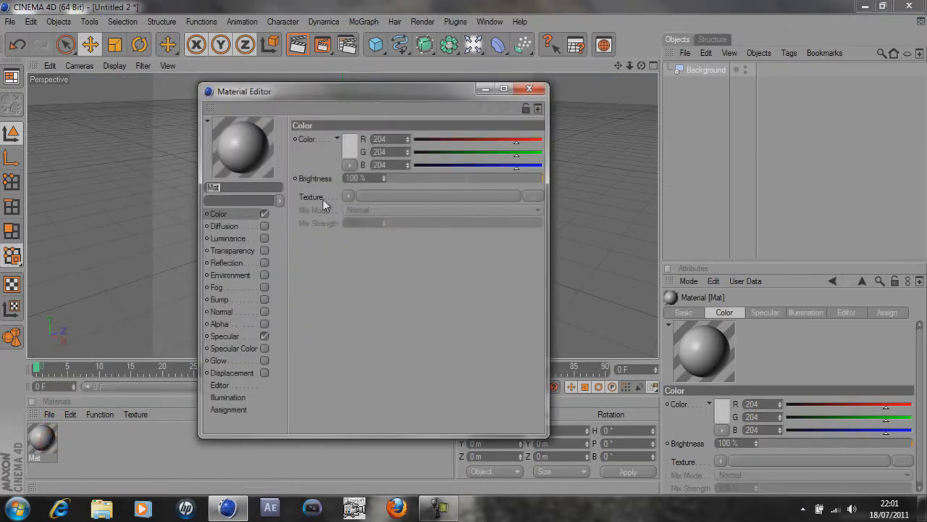
Load road-wallpaper-2 as the material's colour texture, copying it to the document location, and apply the material to the Background object.
left_click(349, 197)
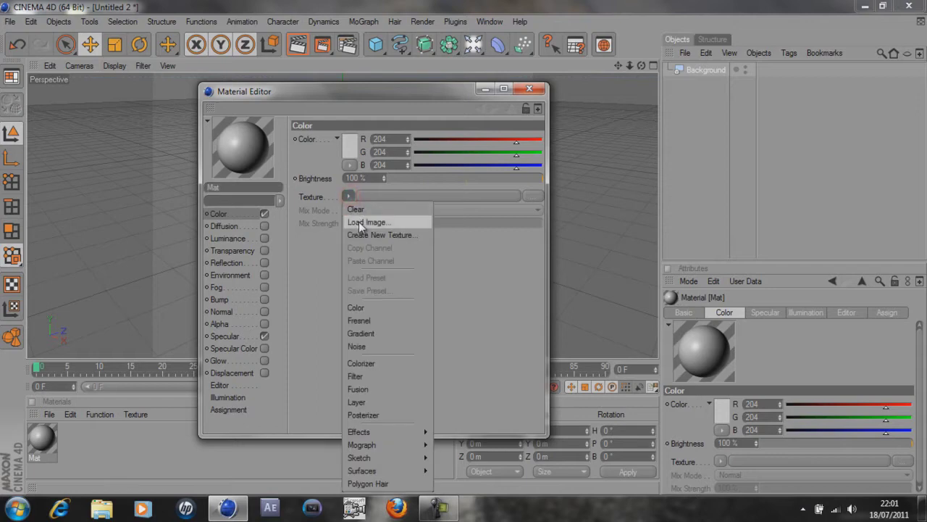
left_click(360, 222)
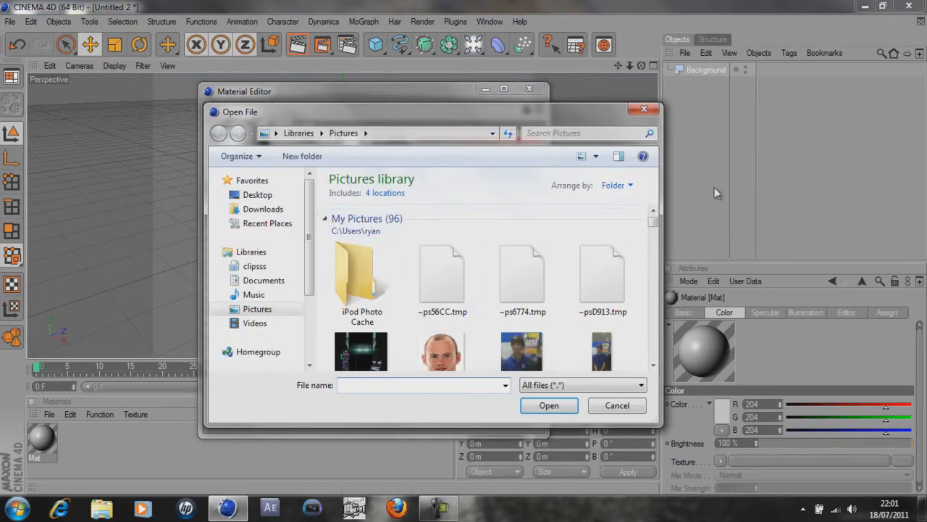
left_click_drag(652, 229, 668, 305)
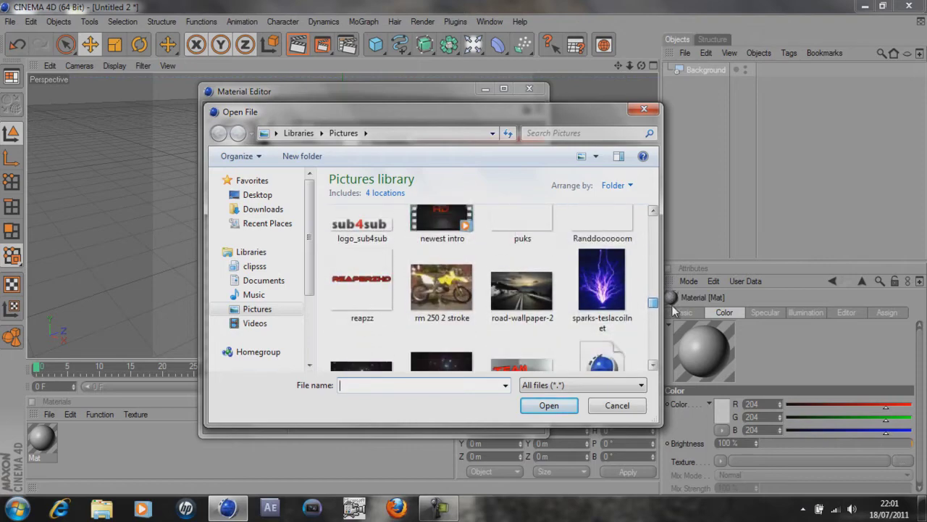
left_click(523, 293)
left_click(548, 404)
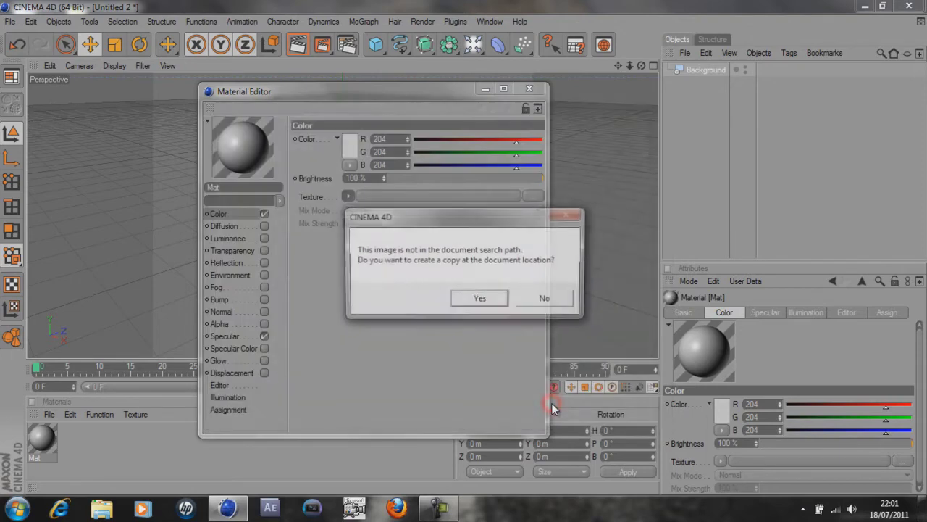
left_click(481, 299)
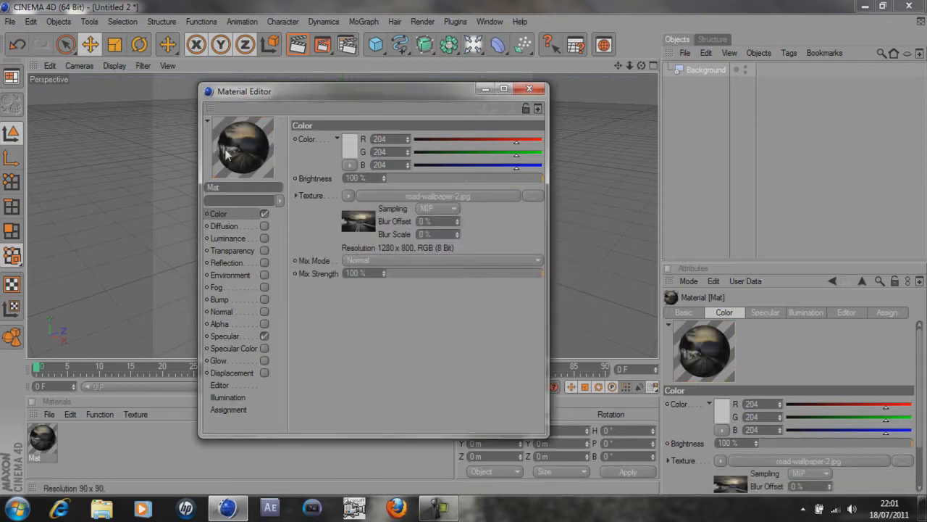
left_click(528, 89)
left_click_drag(48, 443, 696, 72)
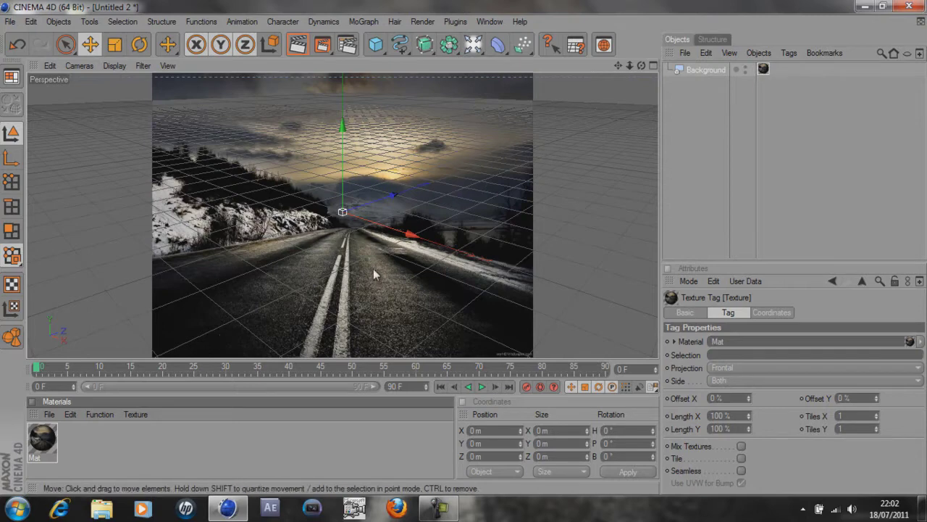
Add a MoGraph Text object and set its text to TUTORIAL.
left_click(364, 22)
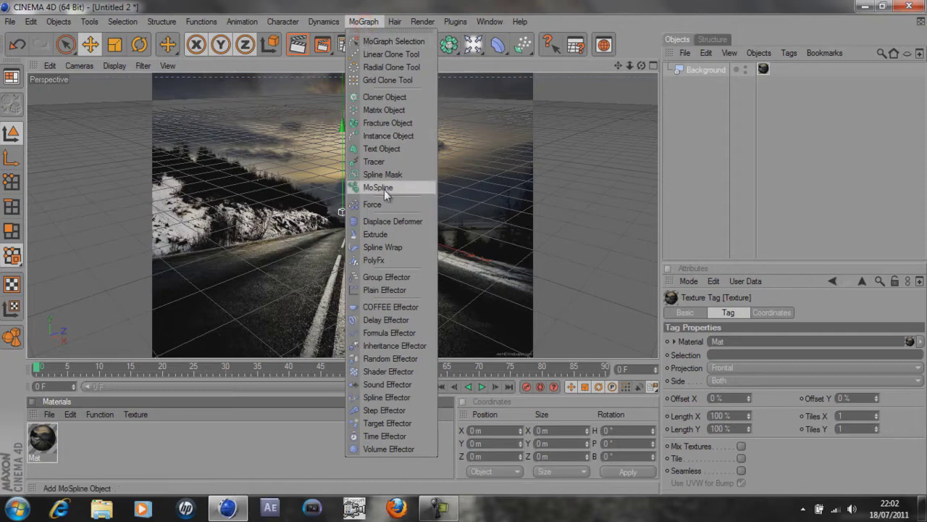
left_click(389, 149)
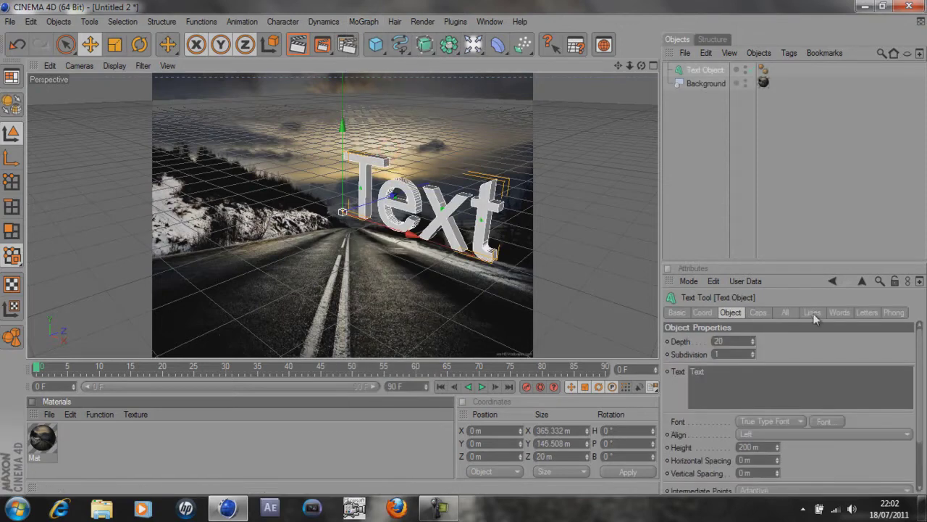
double_click(748, 381)
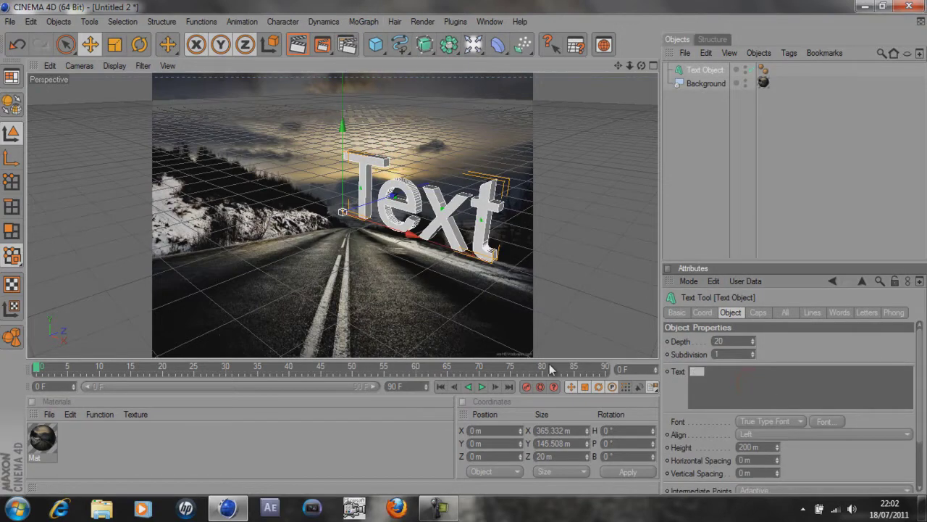
type("TUTORIAL")
left_click(767, 340)
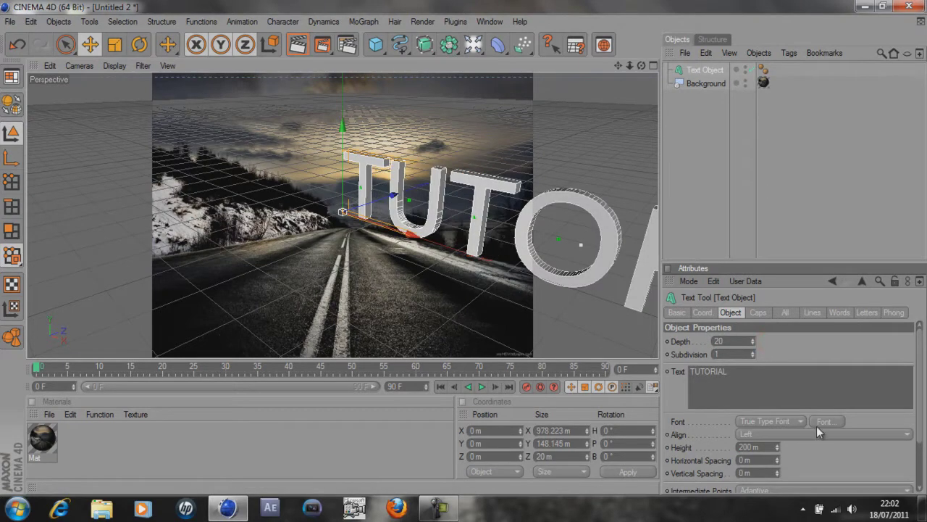
Change the text object's font to Ethnocentric Regular.
left_click(818, 422)
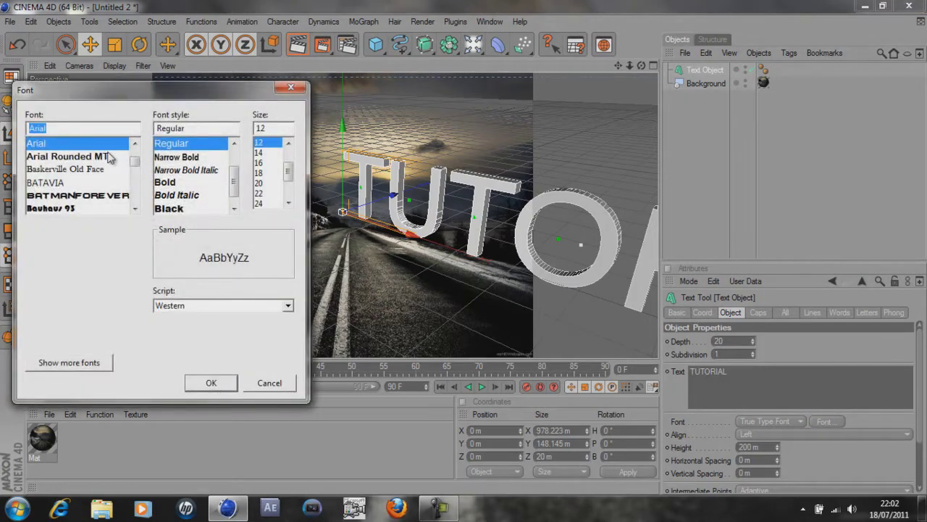
type("ET")
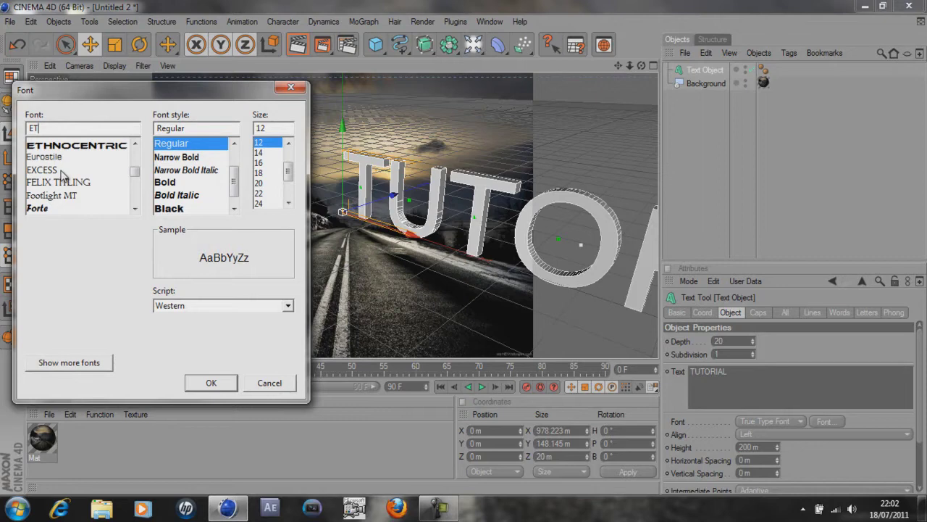
type("HN")
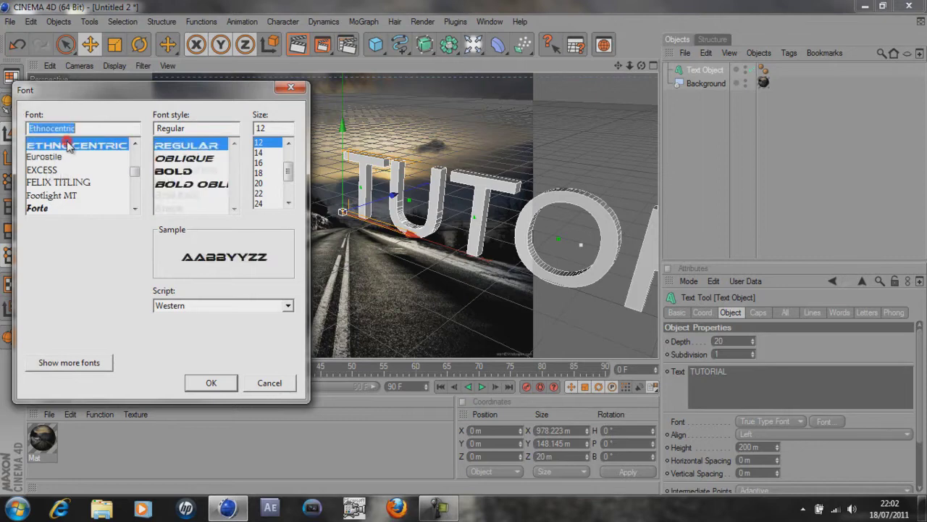
left_click(220, 383)
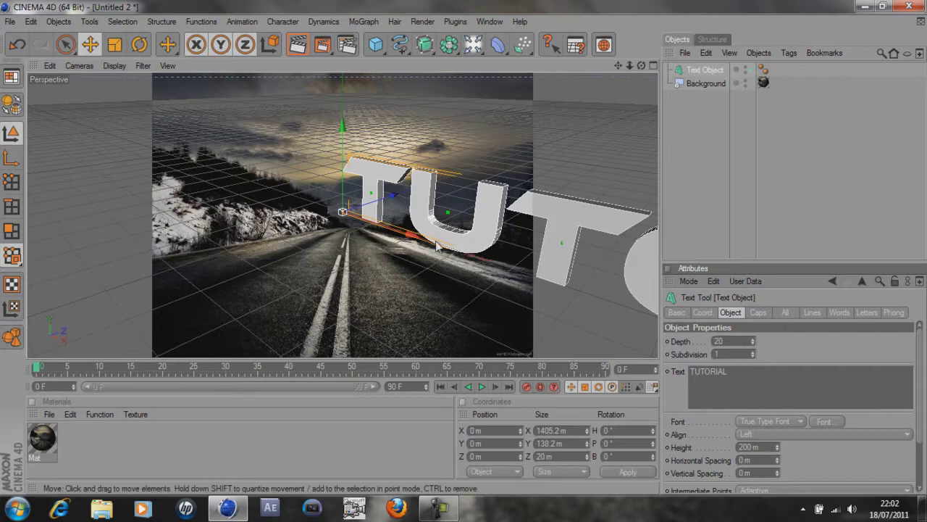
Move the text along the X axis to about -986 m and rotate its heading to about 90°.
left_click_drag(436, 247, 359, 224)
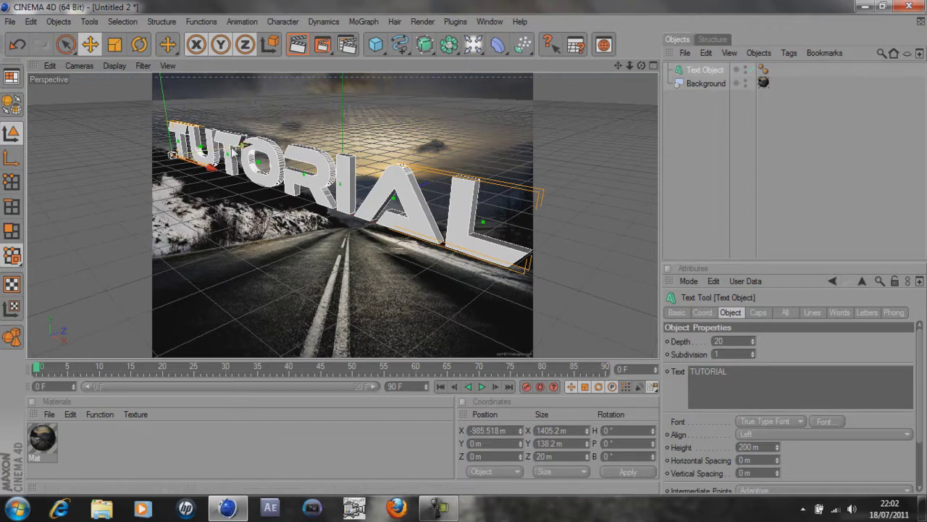
key("r")
left_click_drag(183, 154, 245, 149)
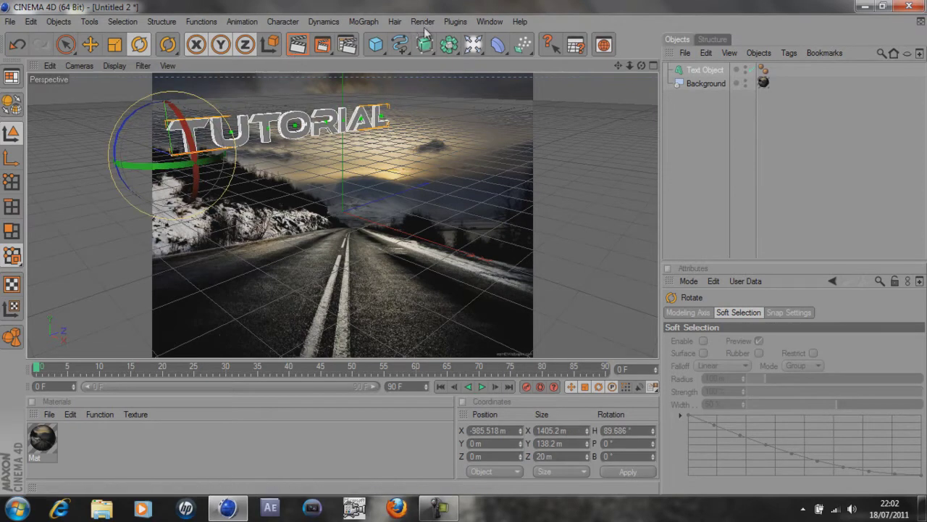
Set the text object's extrusion depth to 40.
left_click(708, 70)
double_click(727, 338)
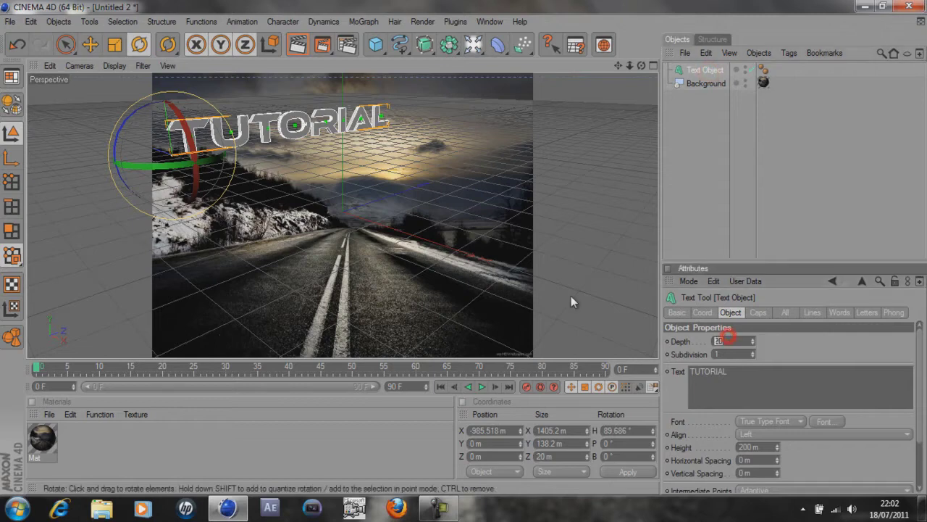
type("40")
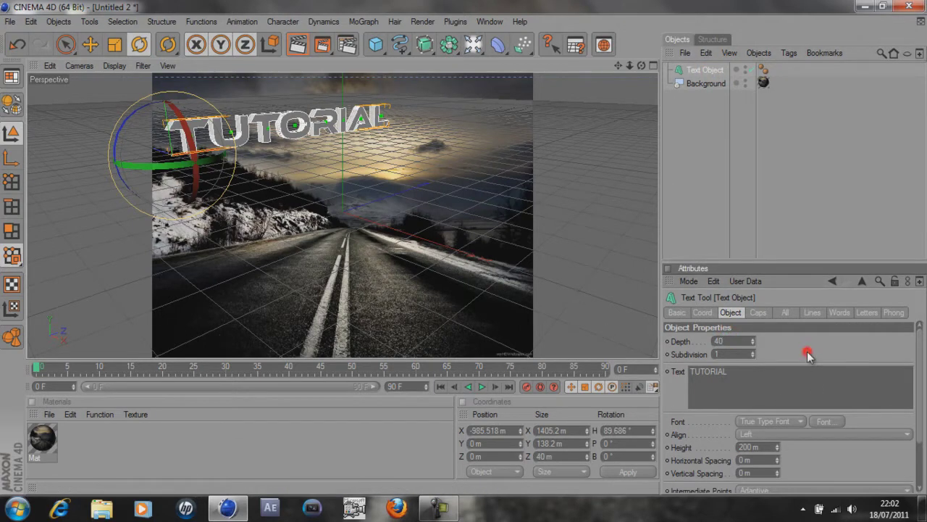
key("Return")
Add a Plane, lengthen it to about 1636 m along Z, and move it to about X -714 m.
left_click(376, 46)
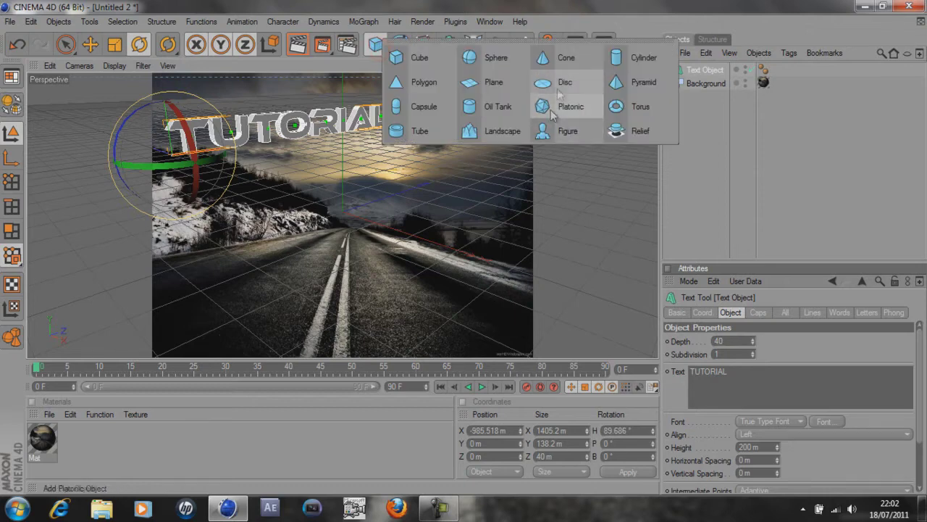
left_click(487, 83)
left_click_drag(394, 194, 464, 252)
key("e")
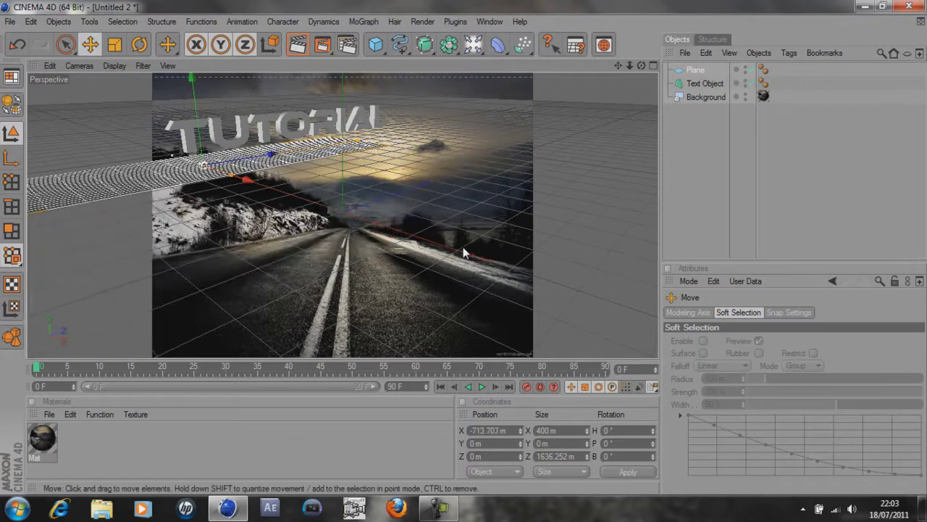
Widen the plane to about 525 m in X and position it beneath the text at about X -972, Y -10, Z 625 m.
left_click_drag(206, 130, 465, 253)
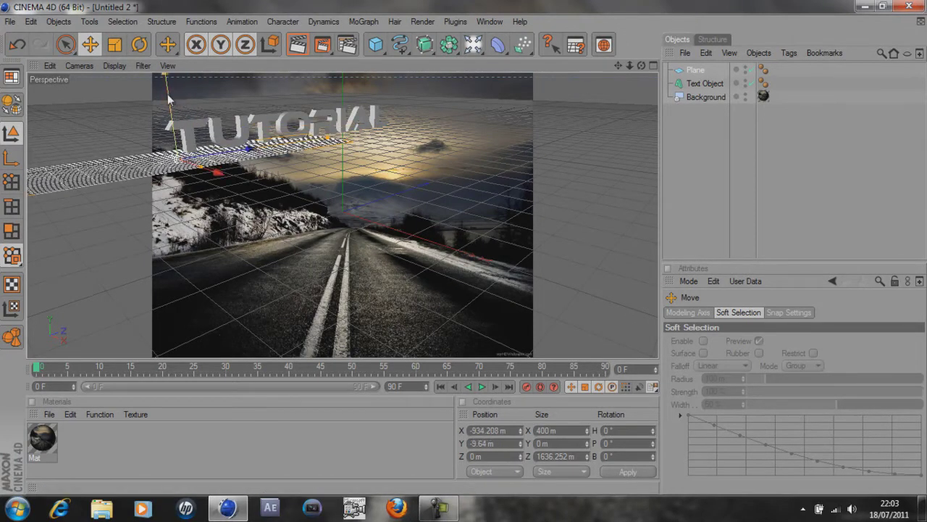
left_click_drag(168, 99, 465, 253)
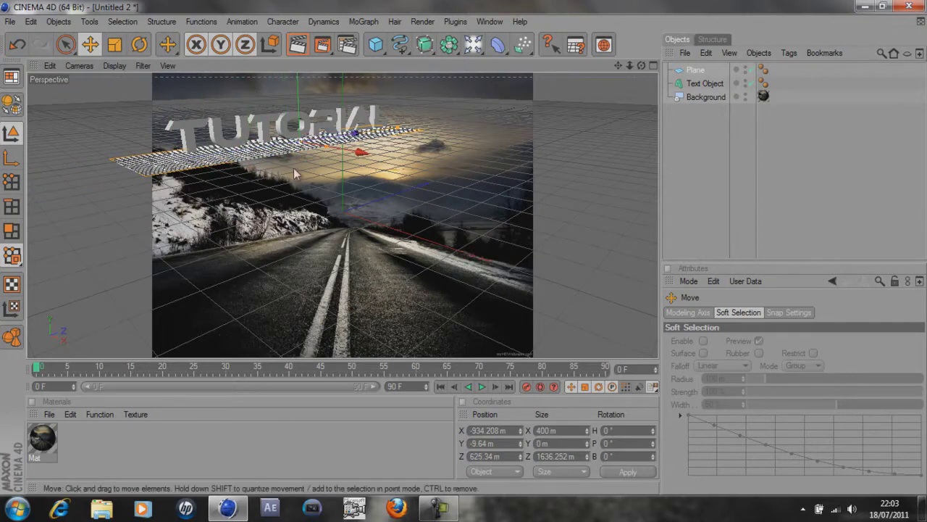
left_click_drag(327, 145, 465, 253)
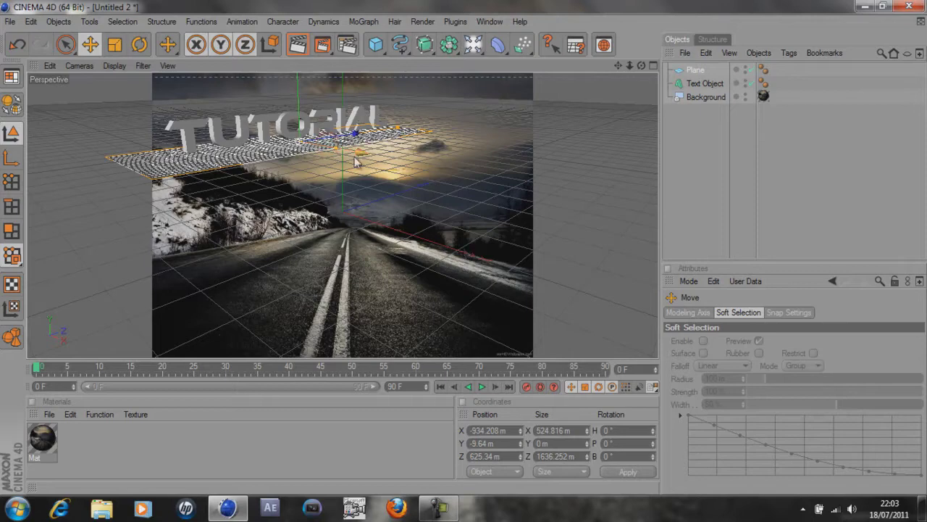
left_click_drag(362, 156, 464, 253)
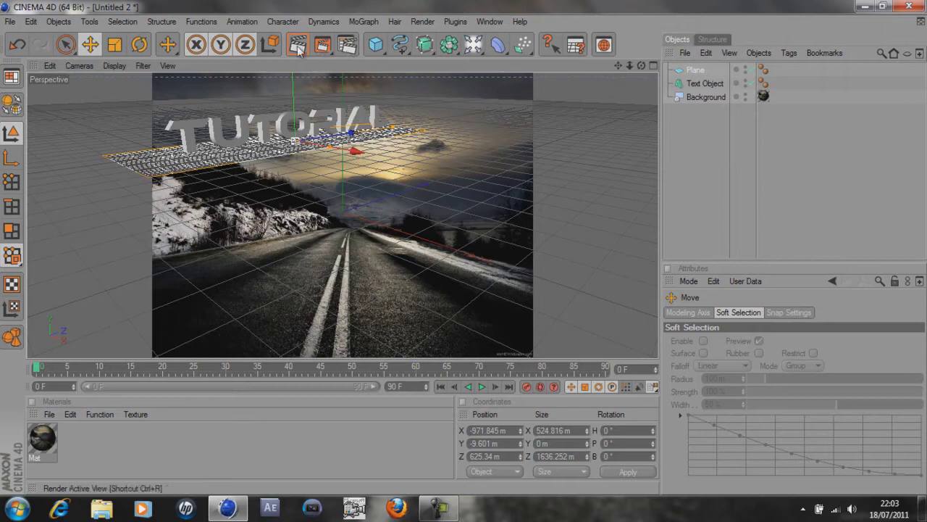
Lower the text and plane together onto the road, to about Y -778 m, and render the active view.
left_click(696, 84)
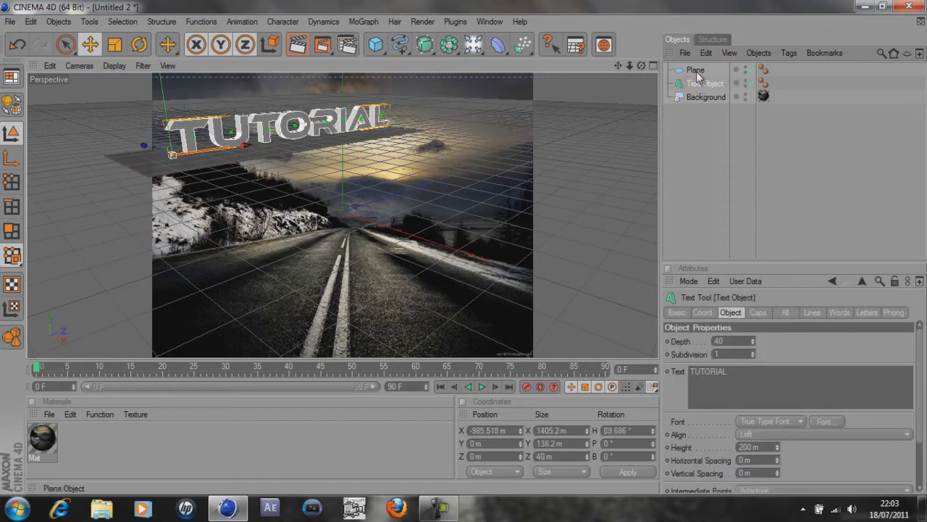
left_click(696, 71, "shift")
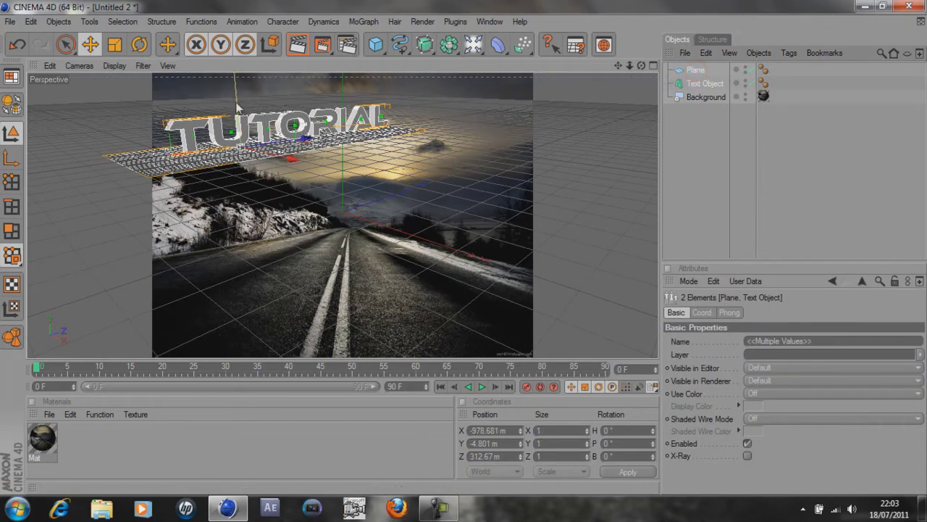
left_click_drag(237, 107, 466, 254)
left_click(298, 53)
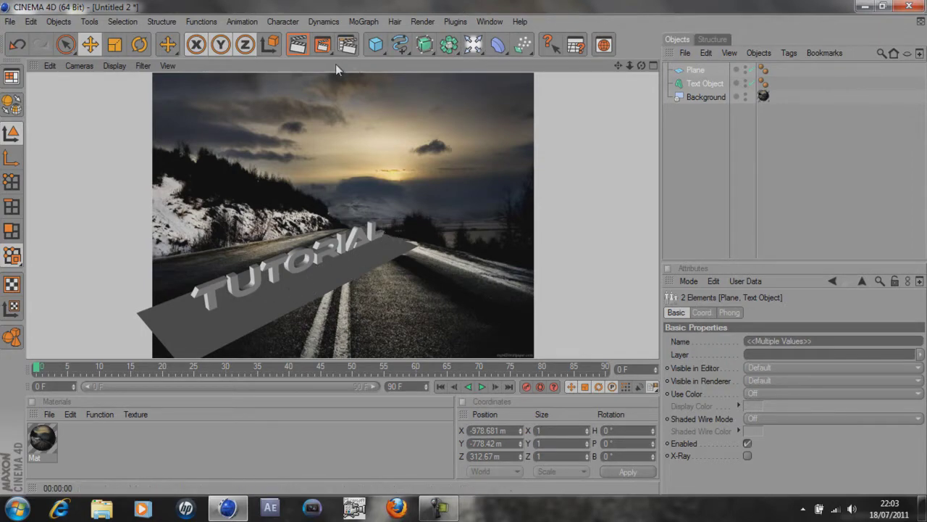
left_click(676, 171)
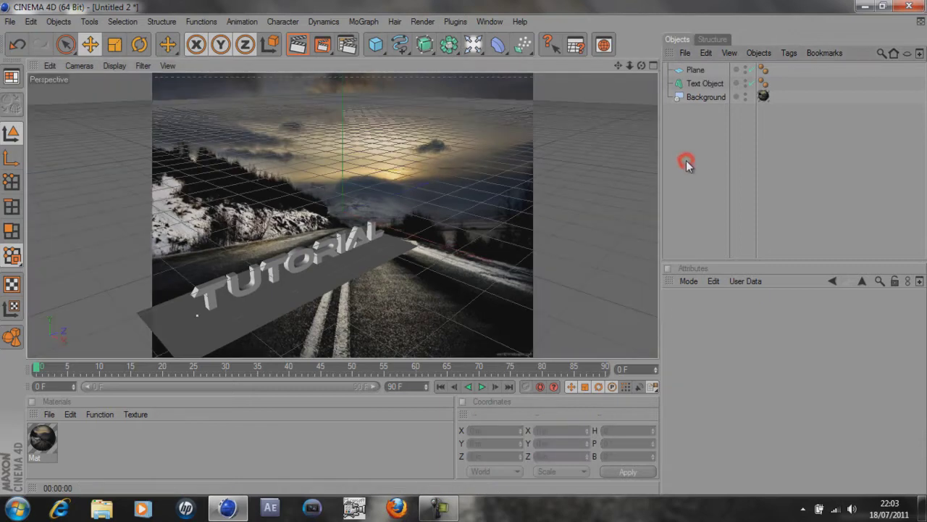
Rotate the plane and text together to a pitch of about -5.2° to match the road's slope.
left_click(695, 69)
left_click(703, 84, "ctrl")
key("r")
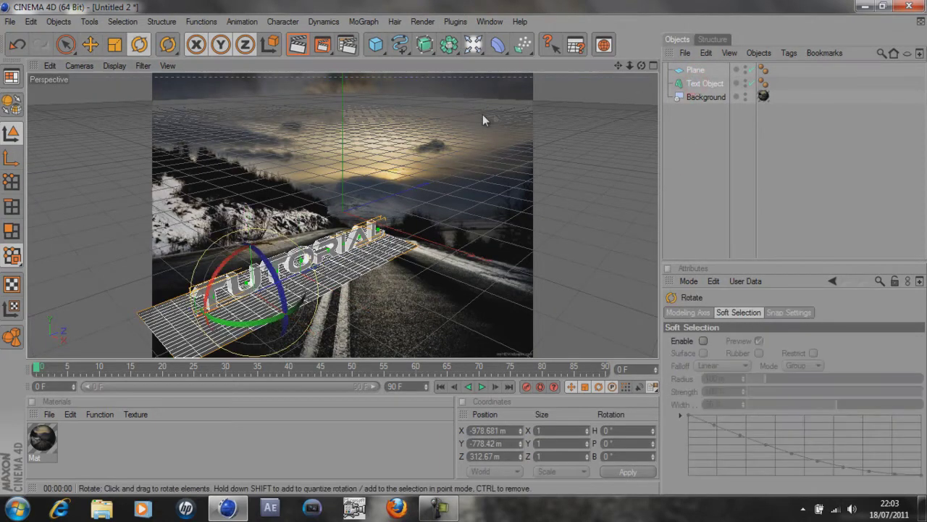
left_click_drag(219, 262, 228, 265)
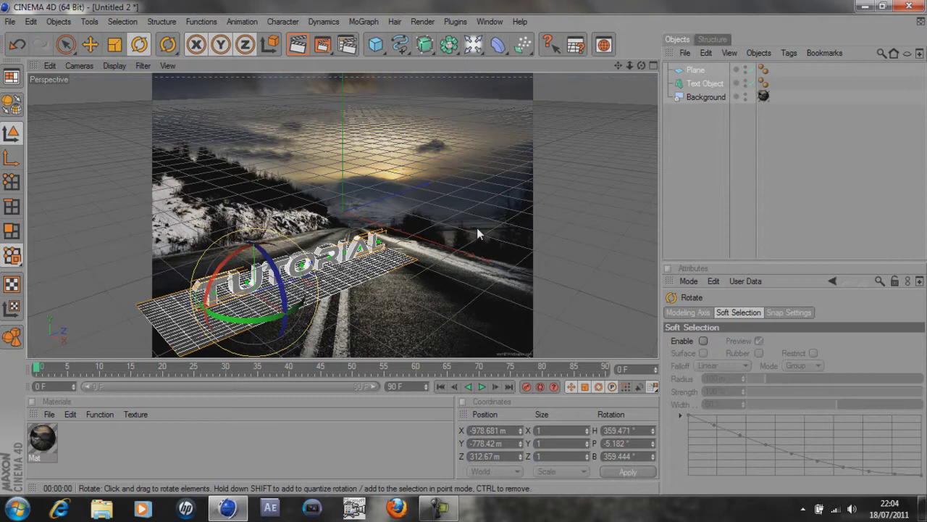
left_click(681, 114)
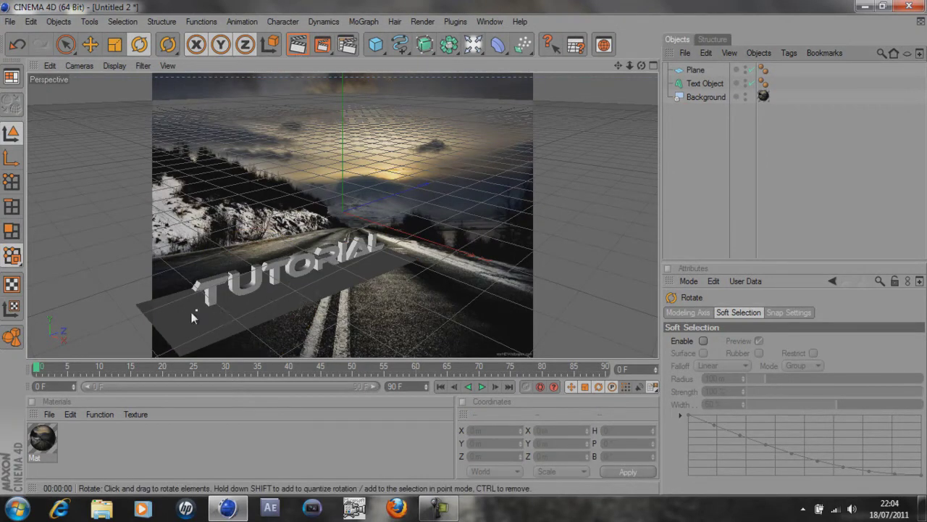
Add a Compositing tag to the plane and enable Compositing Background on it.
left_click(697, 71)
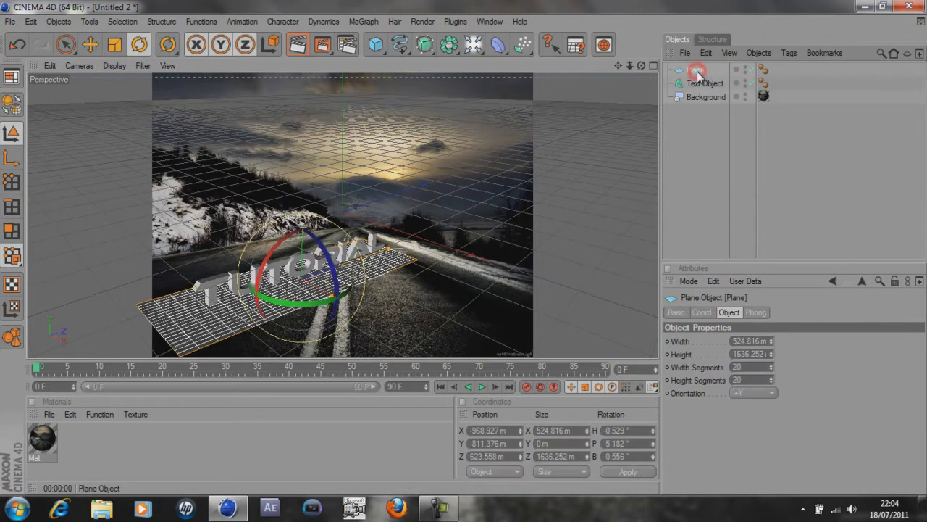
right_click(697, 71)
mouse_move(717, 64)
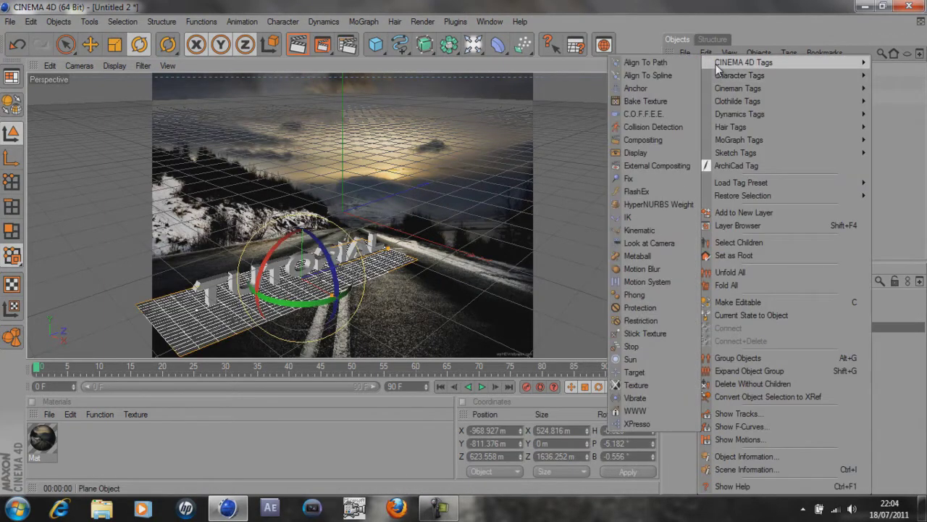
left_click(663, 141)
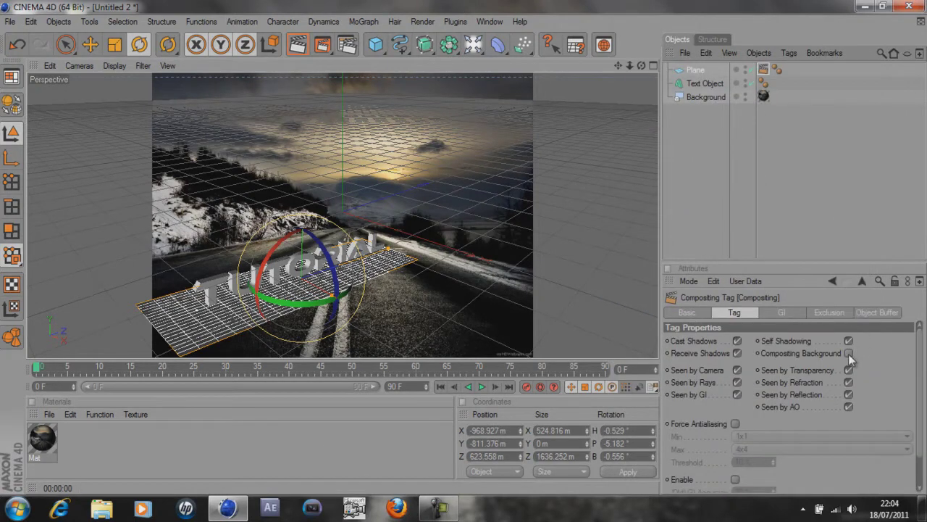
left_click(849, 354)
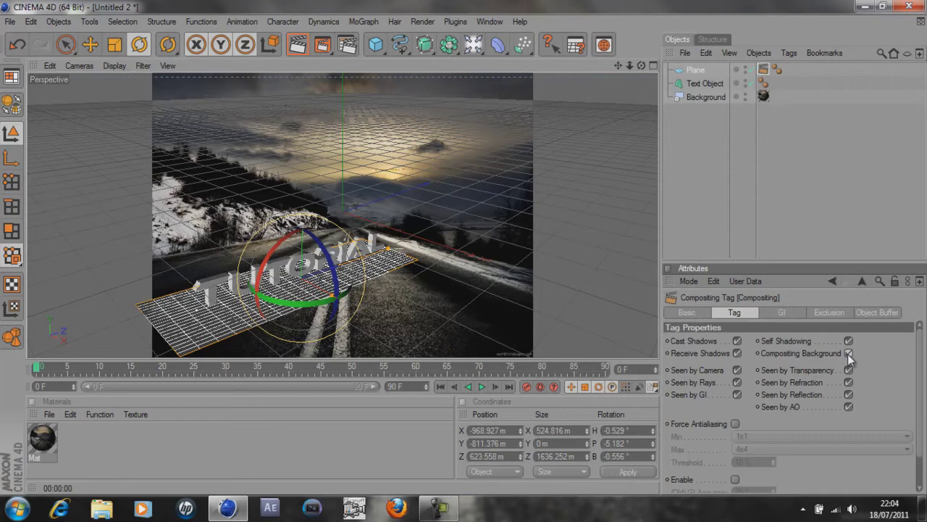
Copy the background's Mat texture tag, with Frontal projection, onto the plane and render the active view.
left_click(763, 96)
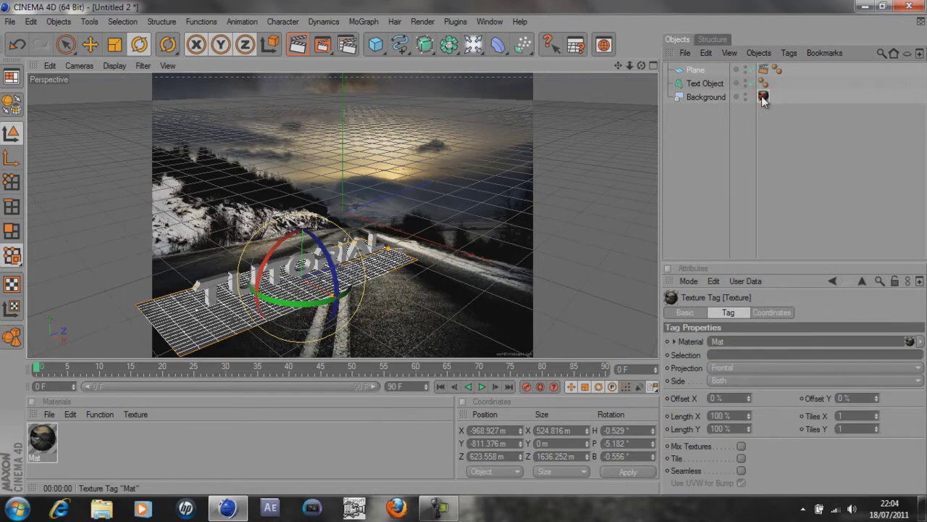
left_click_drag(763, 98, 699, 72, "ctrl")
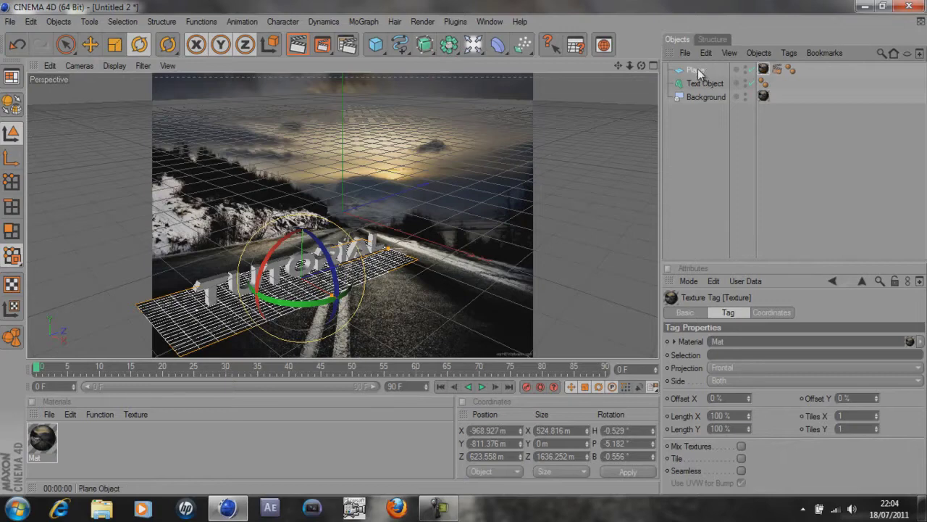
left_click(298, 46)
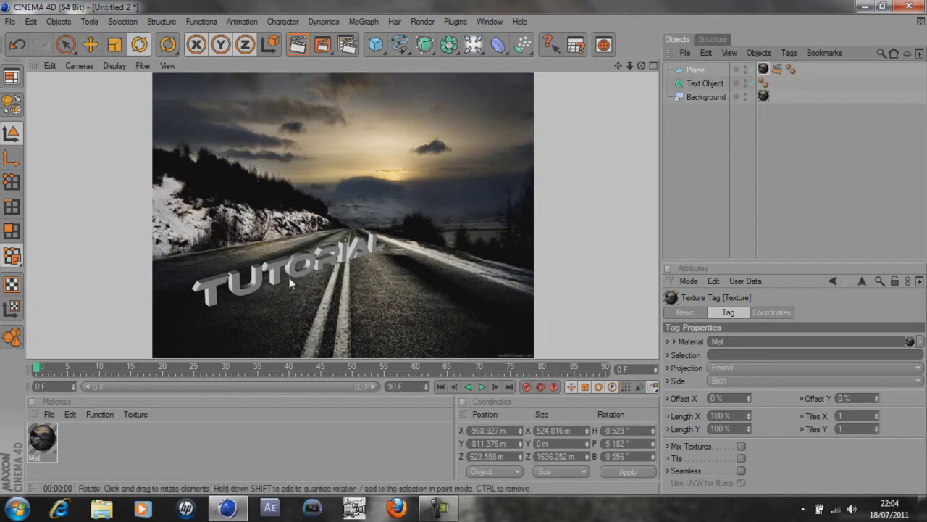
Add an omni light and move it to about X 198, Y 86, Z -130 m.
left_click(472, 45)
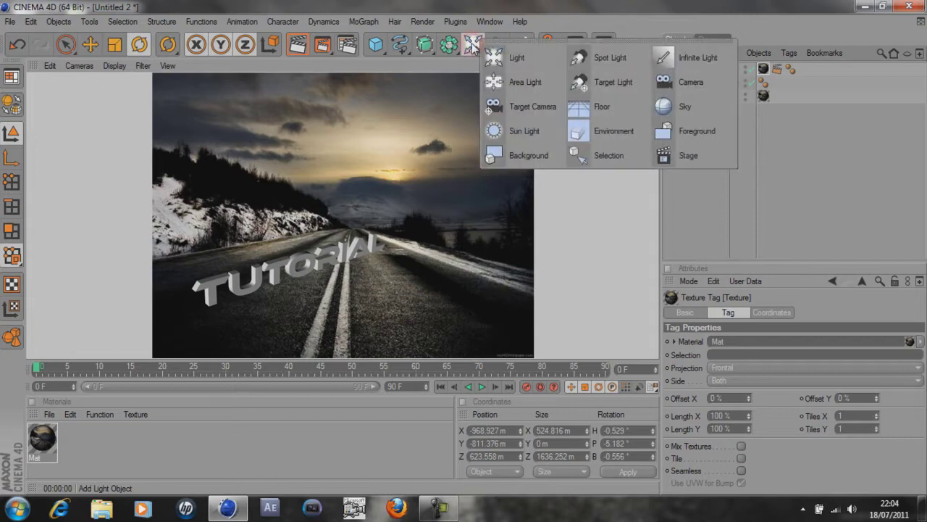
left_click(512, 57)
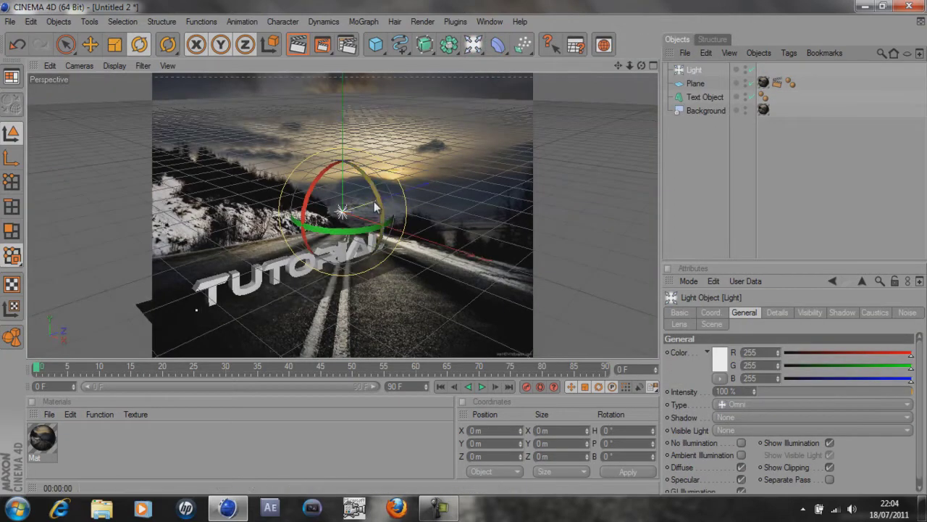
key("e")
left_click_drag(369, 219, 407, 237)
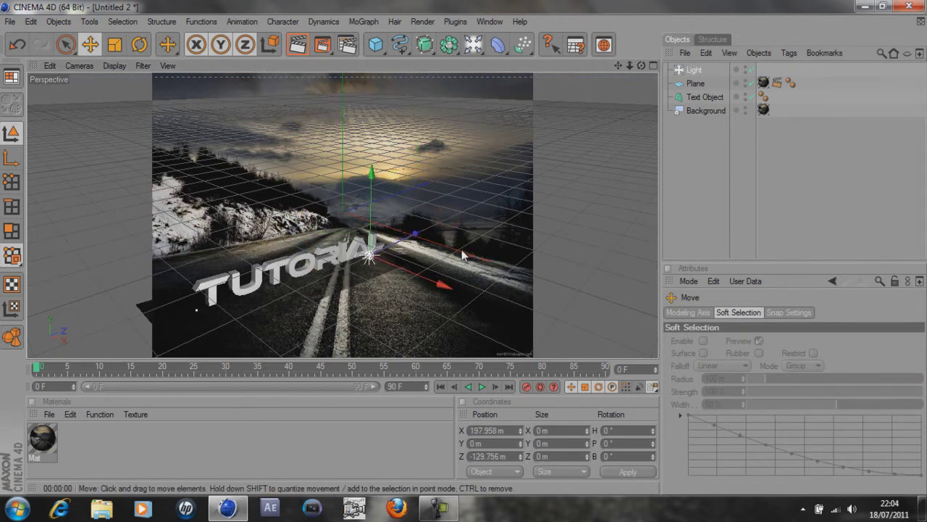
left_click_drag(367, 199, 369, 155)
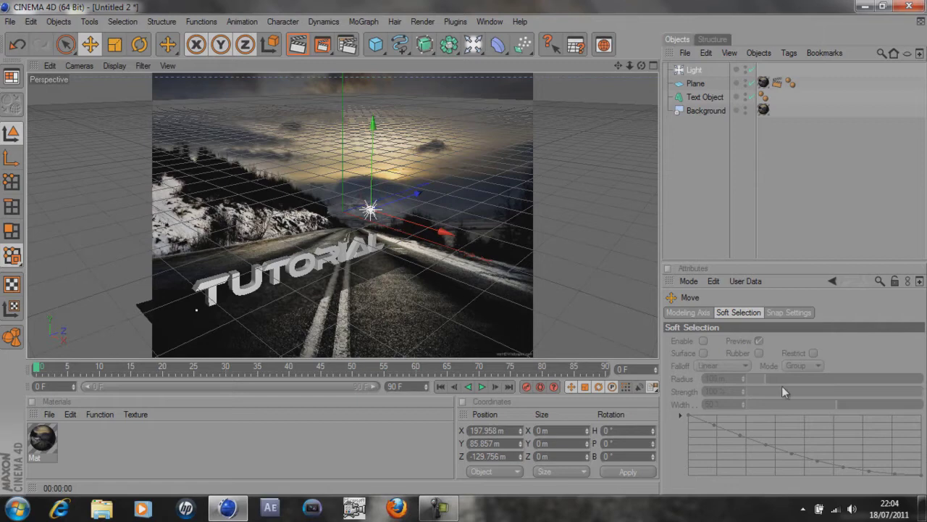
Set the light's shadow to Shadow Maps (Soft) and render the active view.
left_click(693, 70)
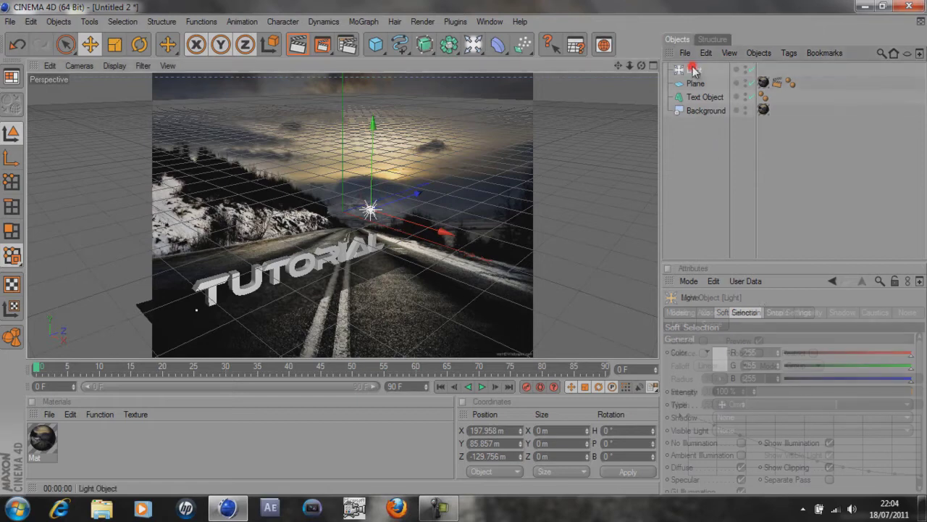
left_click(744, 417)
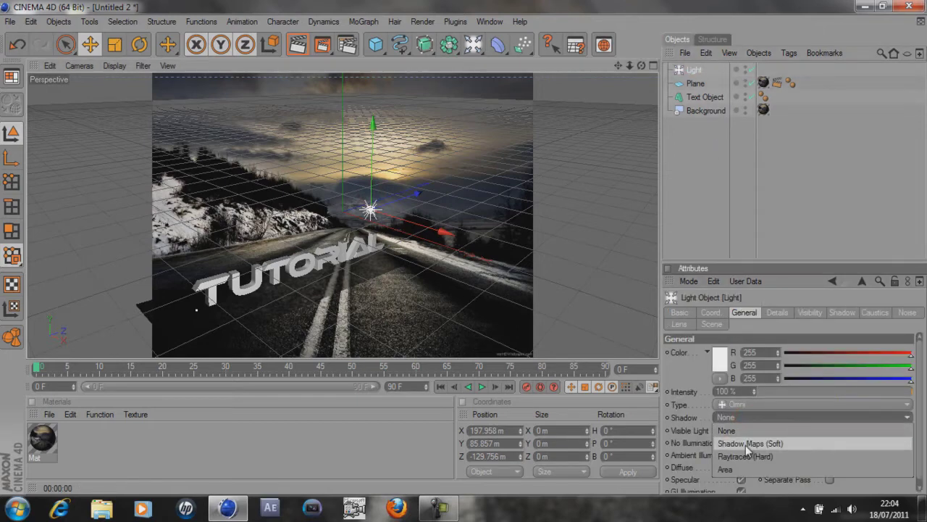
left_click(745, 443)
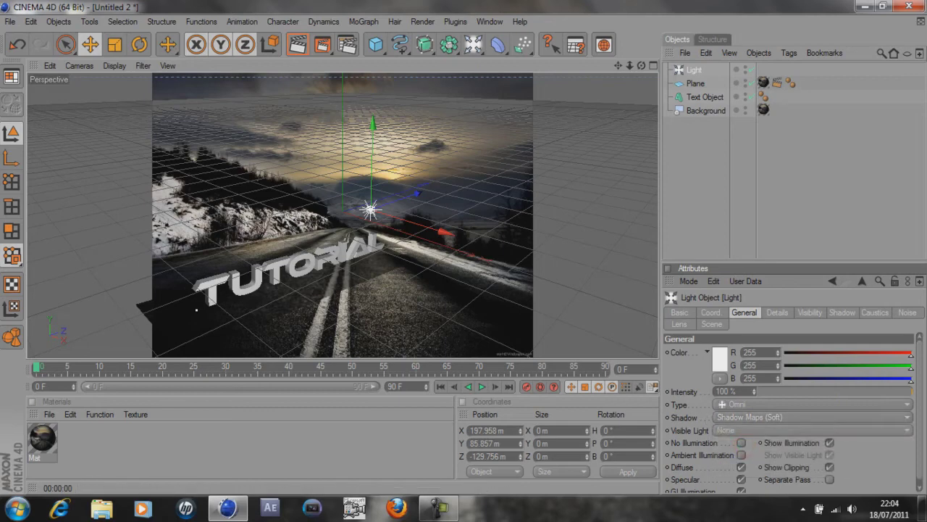
left_click(298, 45)
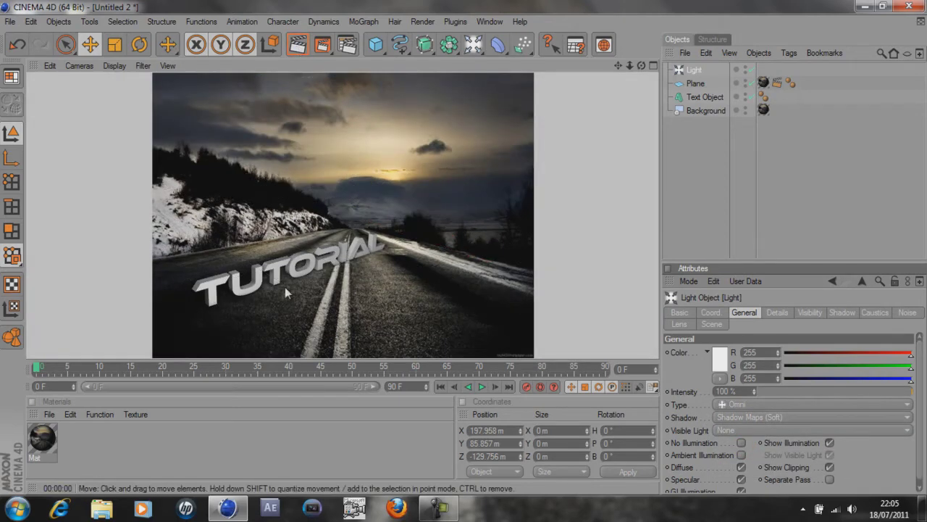
Lower the plane and text together slightly, to about Y -782 m.
left_click(696, 84)
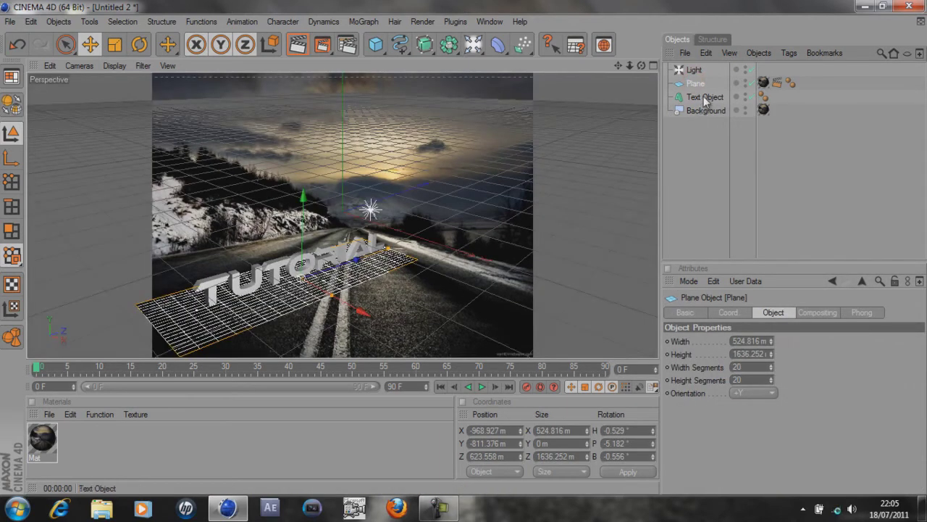
left_click(703, 97, "ctrl")
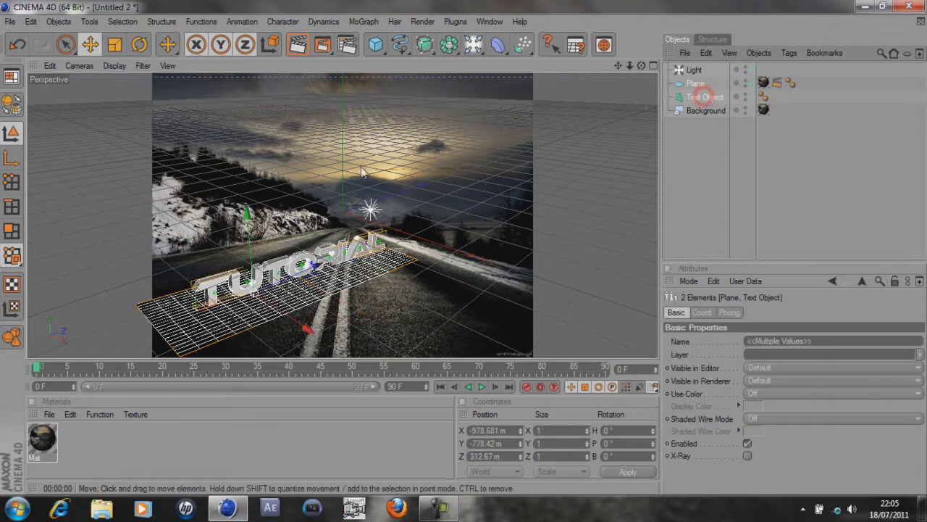
left_click_drag(248, 244, 248, 246)
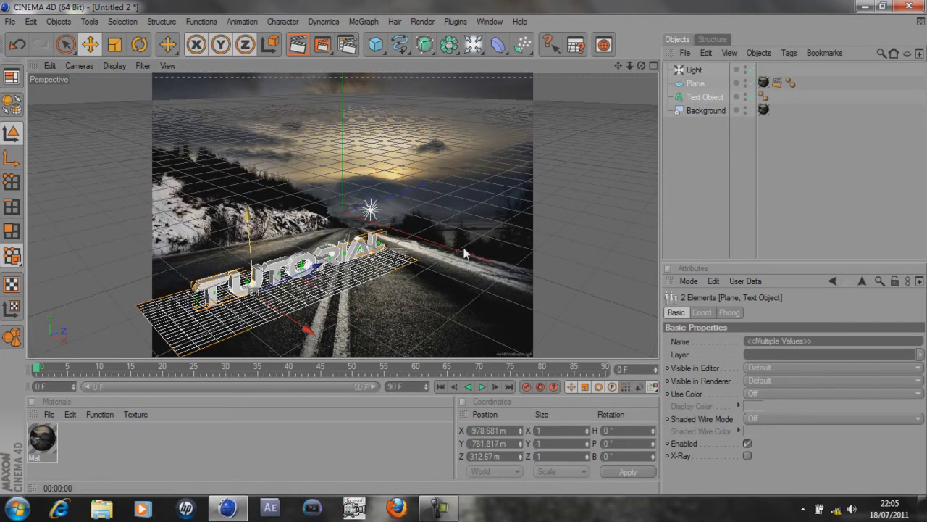
Lower the text alone toward the plane, to about Y -755 m, and render the active view.
left_click(688, 97)
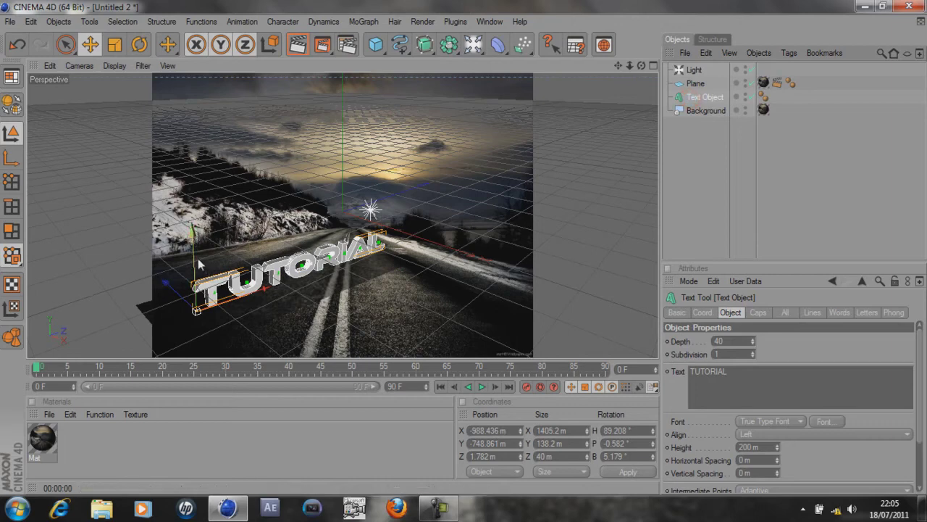
left_click_drag(196, 257, 464, 253)
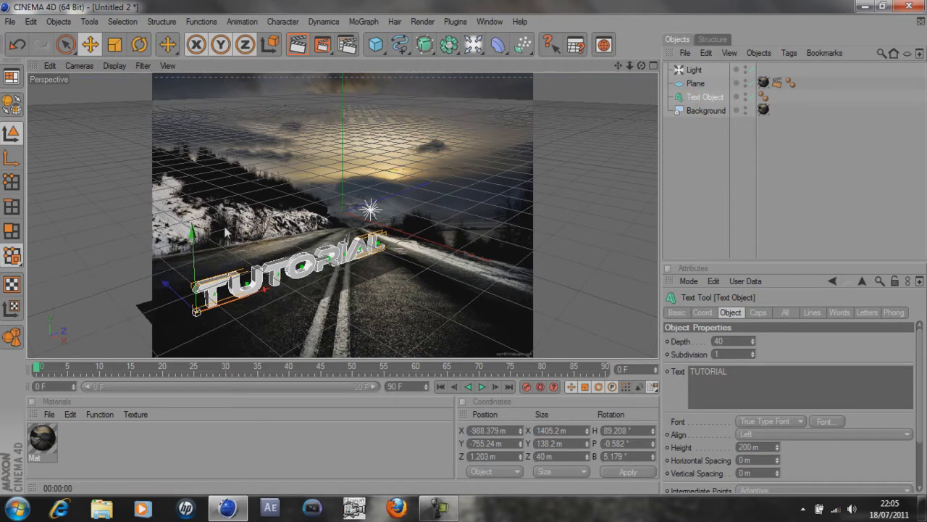
left_click(297, 46)
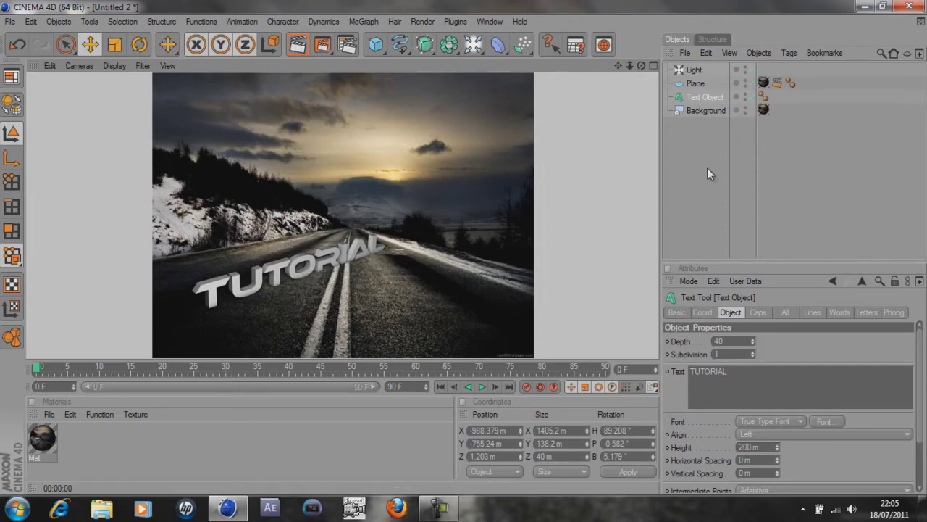
left_click(716, 141)
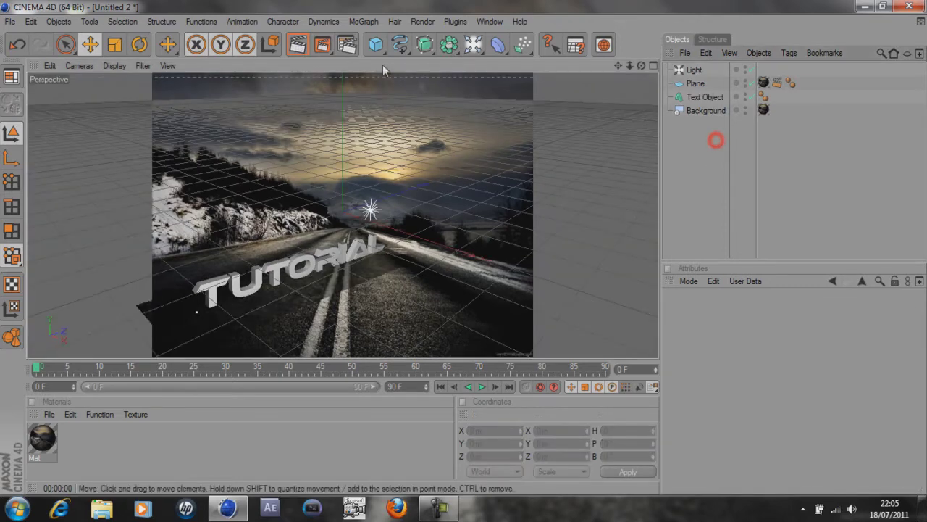
Add Ambient Occlusion to the render settings with 150 m maximum ray length and 40 % contrast, and render the active view.
left_click(347, 45)
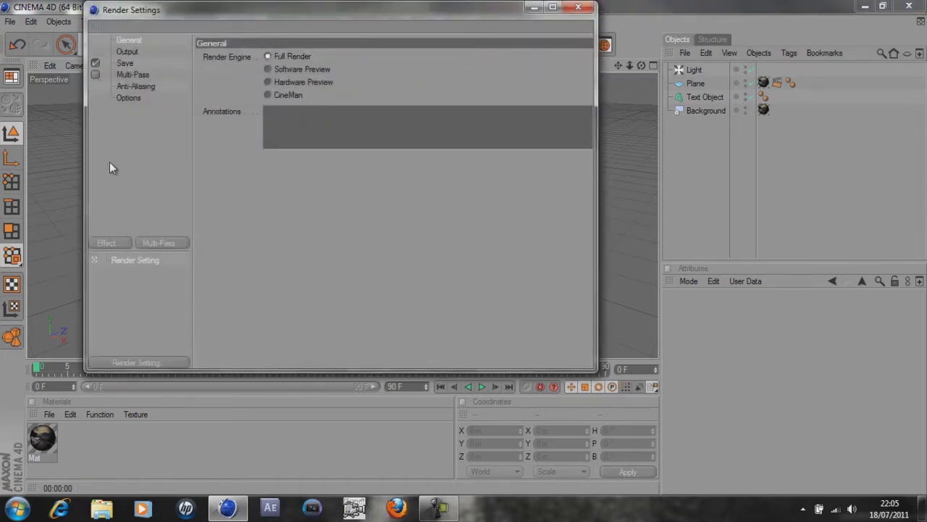
left_click(103, 244)
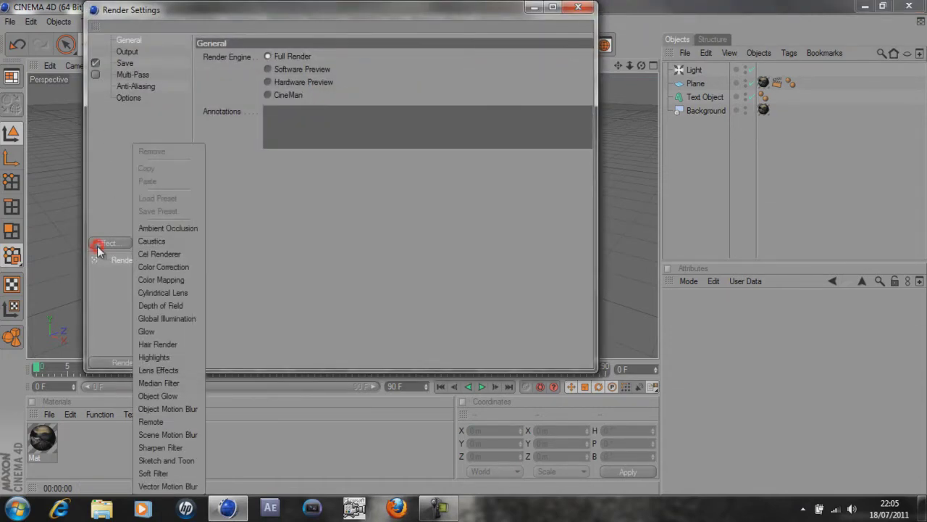
left_click(164, 227)
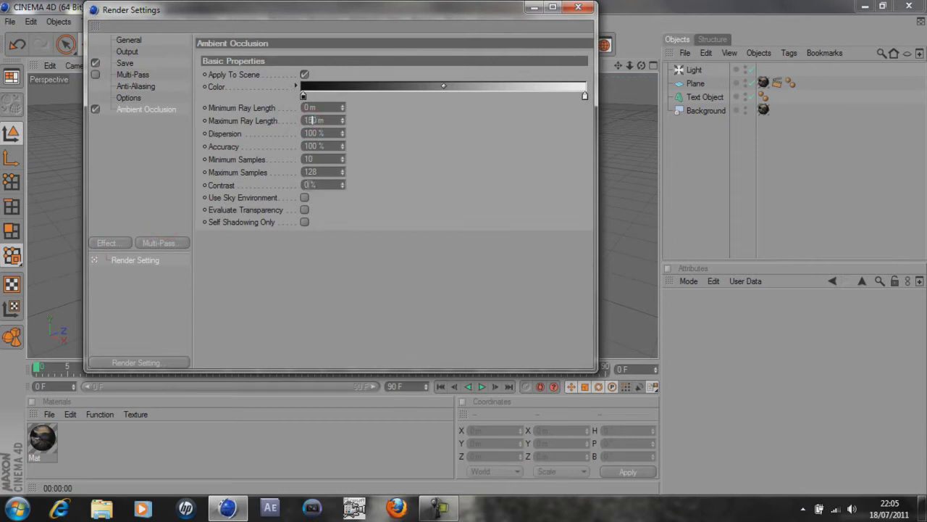
left_click(308, 185)
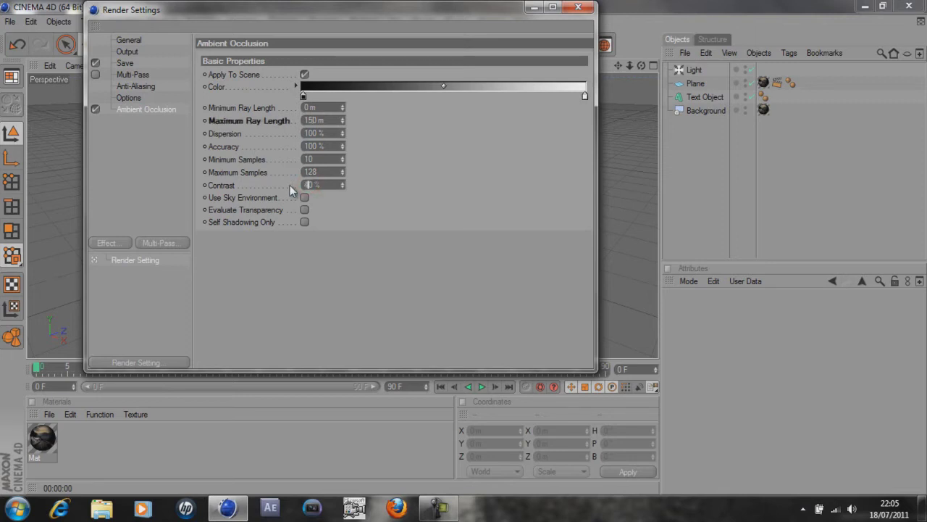
left_click(578, 7)
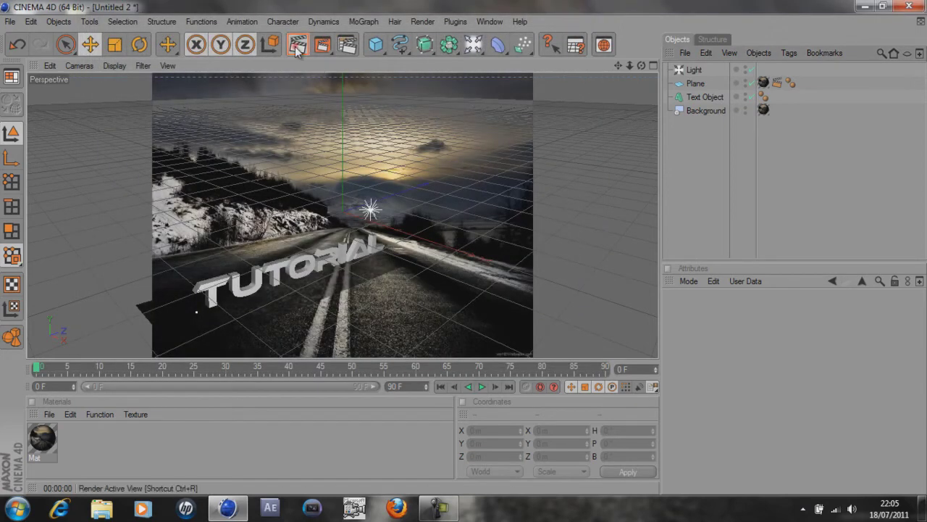
left_click(295, 46)
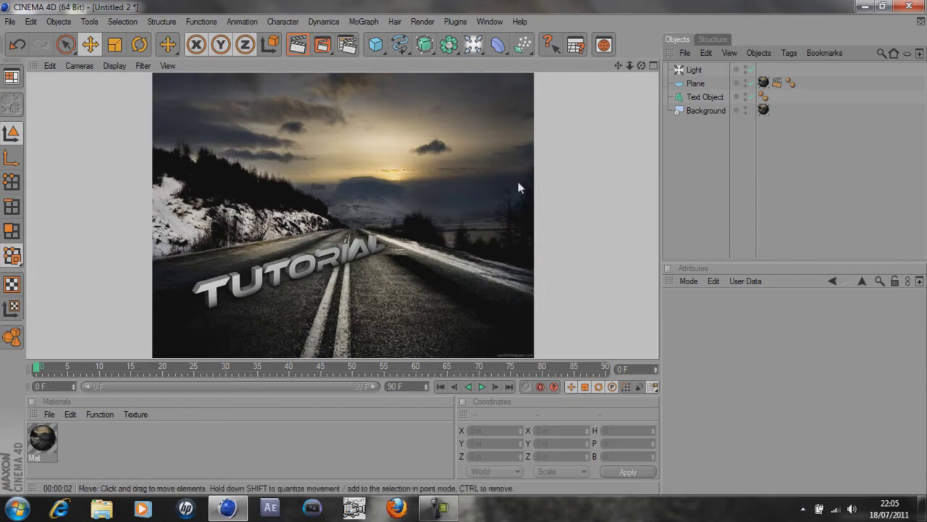
Duplicate the text object, placing the copy directly above the original in the object list, and set the copy's depth to 20.
left_click(701, 98)
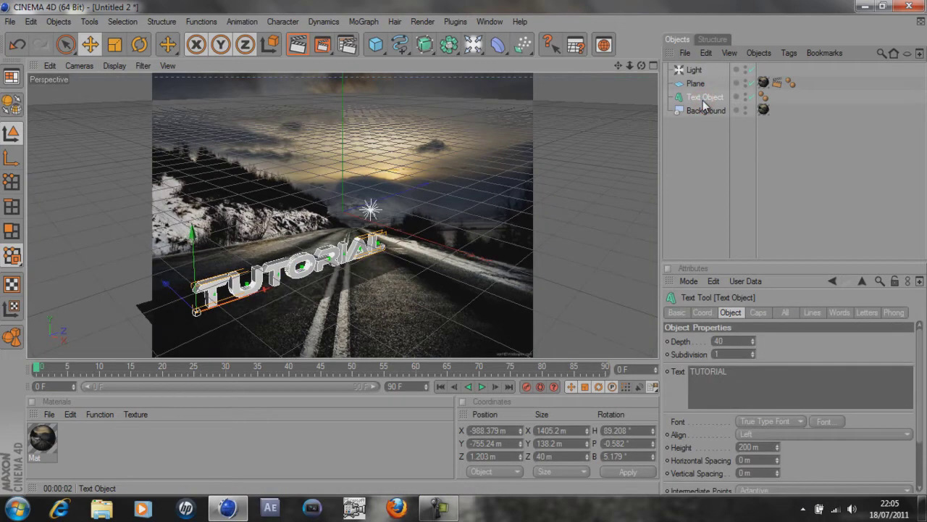
key("ctrl+c")
key("ctrl+v")
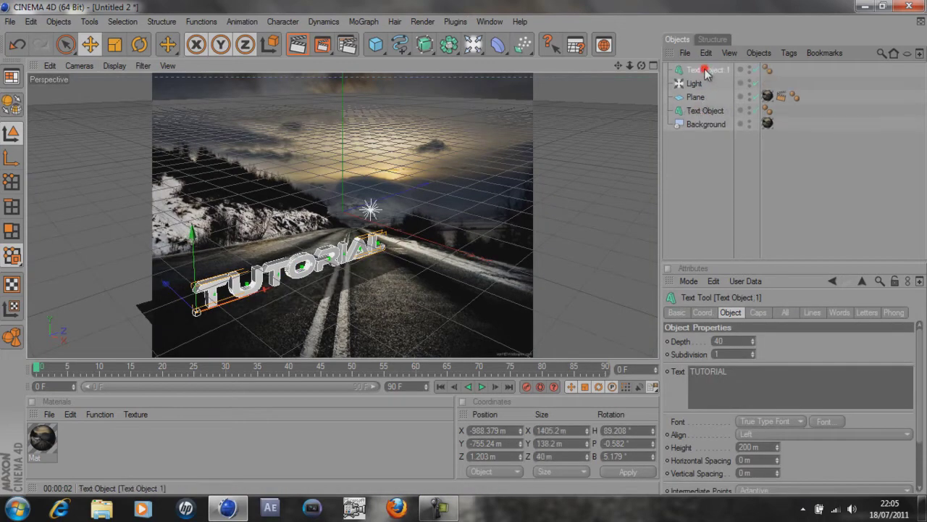
left_click_drag(707, 72, 700, 107)
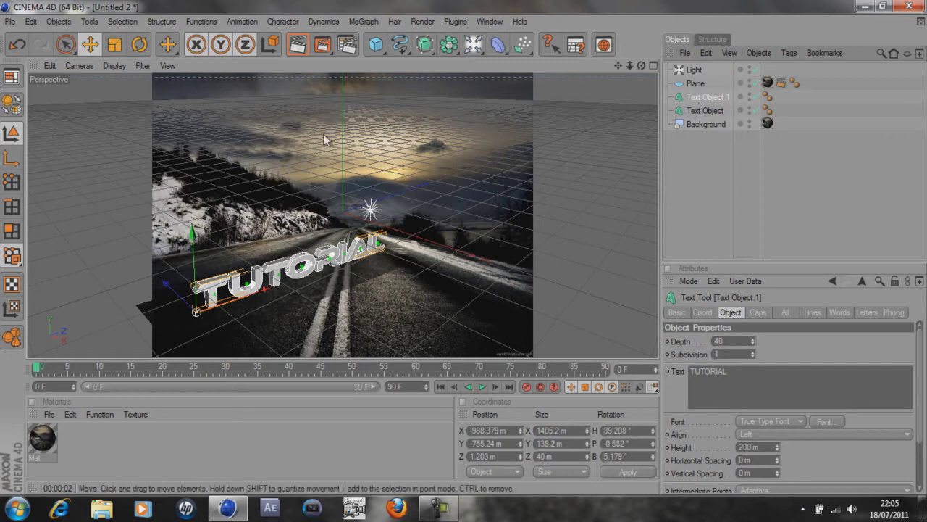
double_click(733, 340)
type("20")
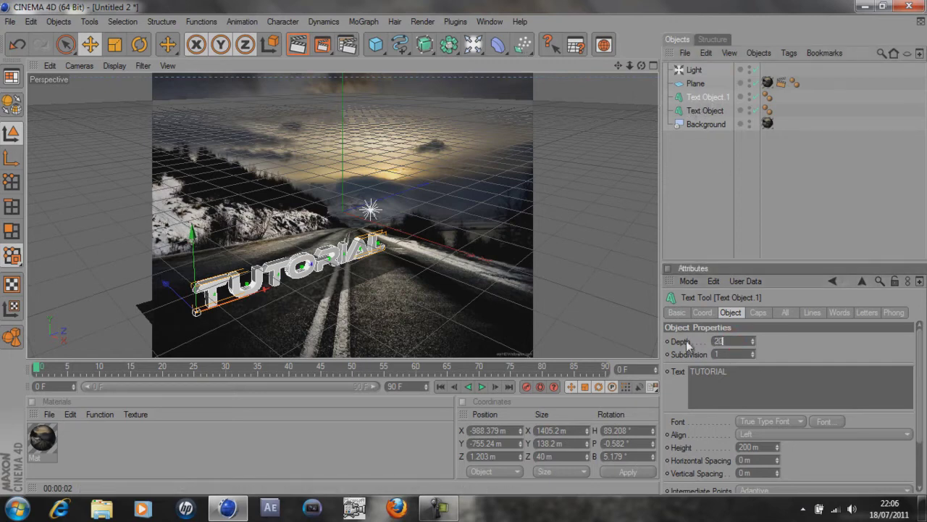
Shift the copied text slightly to about X -997 m and set its start and end caps to Fillet Cap.
left_click(194, 310)
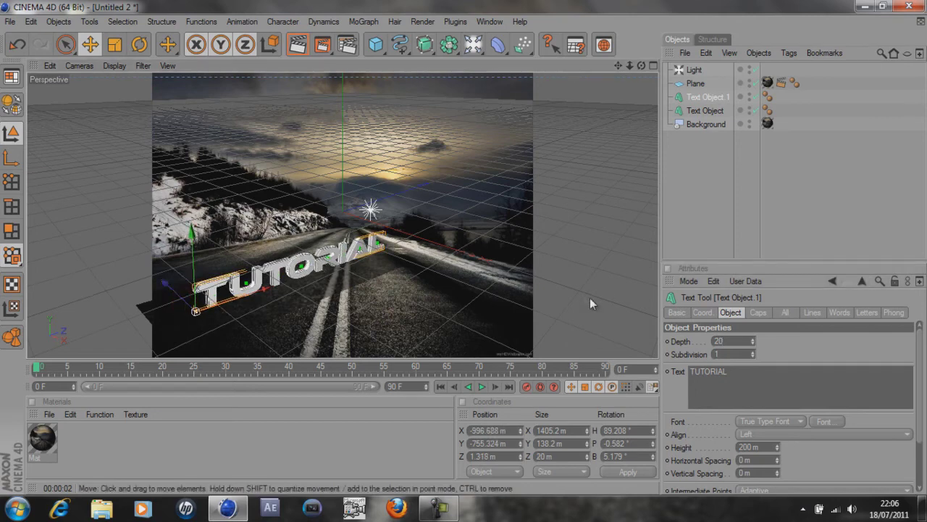
left_click(758, 313)
left_click(767, 341)
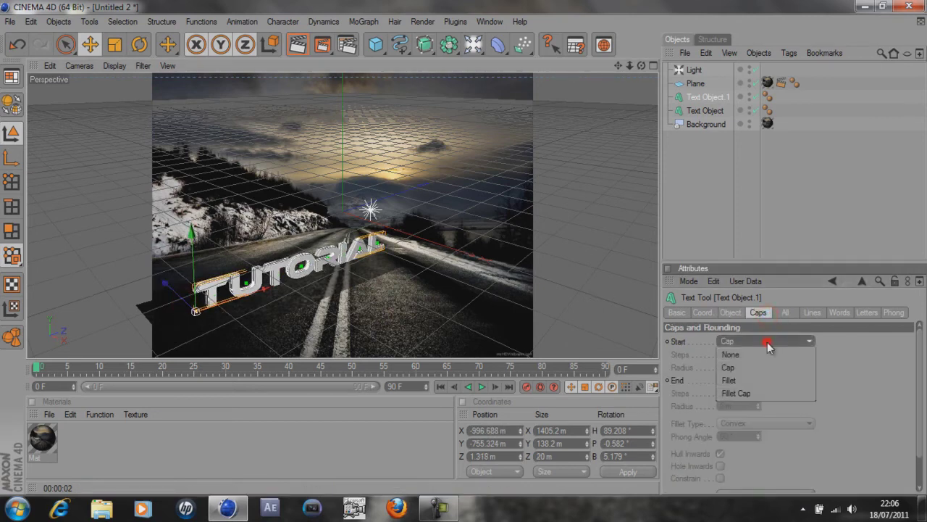
left_click(750, 392)
left_click(755, 380)
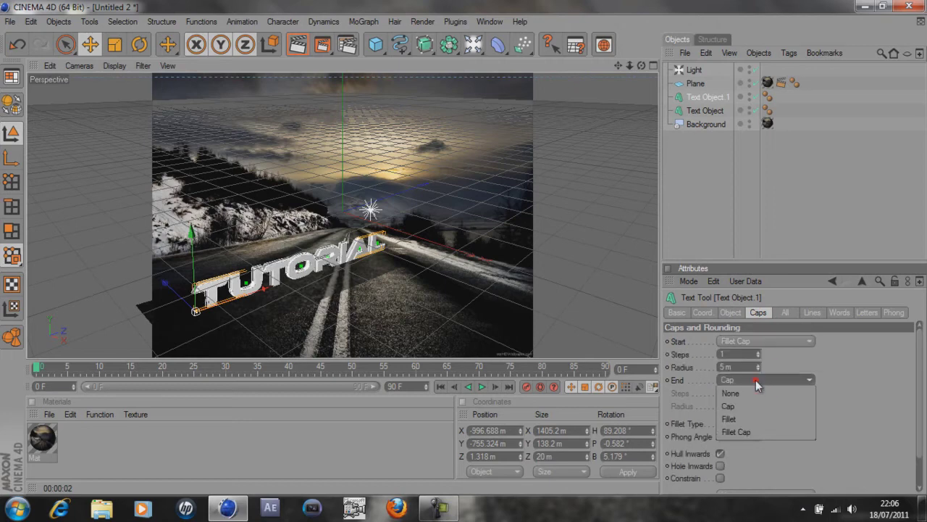
left_click(751, 429)
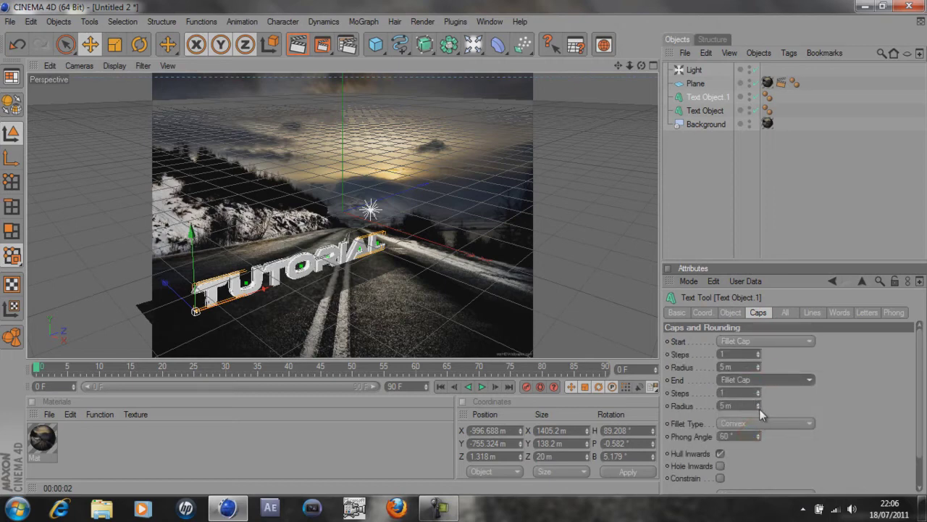
Set the fillet radius of both the start and end caps to 2 m and deselect the copied text.
left_click(758, 408)
left_click(758, 409)
left_click(758, 409)
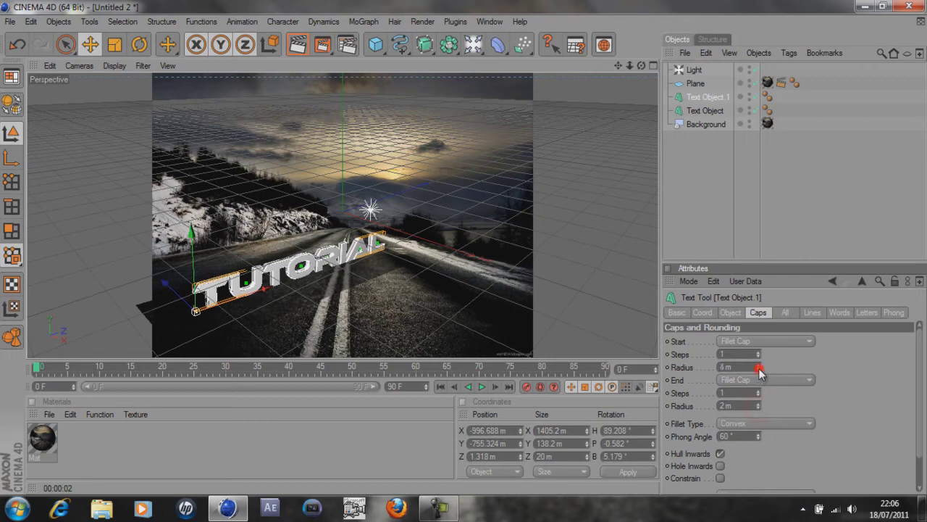
left_click(758, 370)
left_click(758, 370)
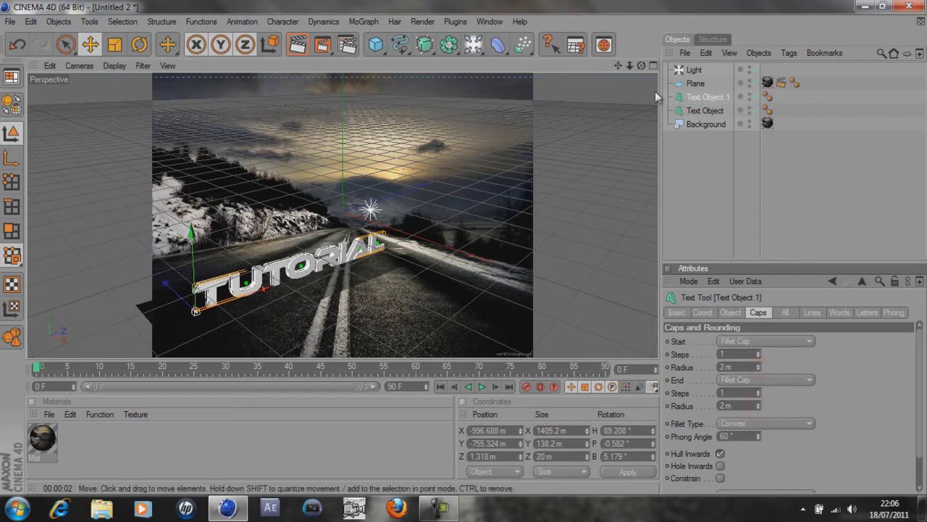
left_click(708, 191)
Create two new materials for the text layers.
left_click(158, 439)
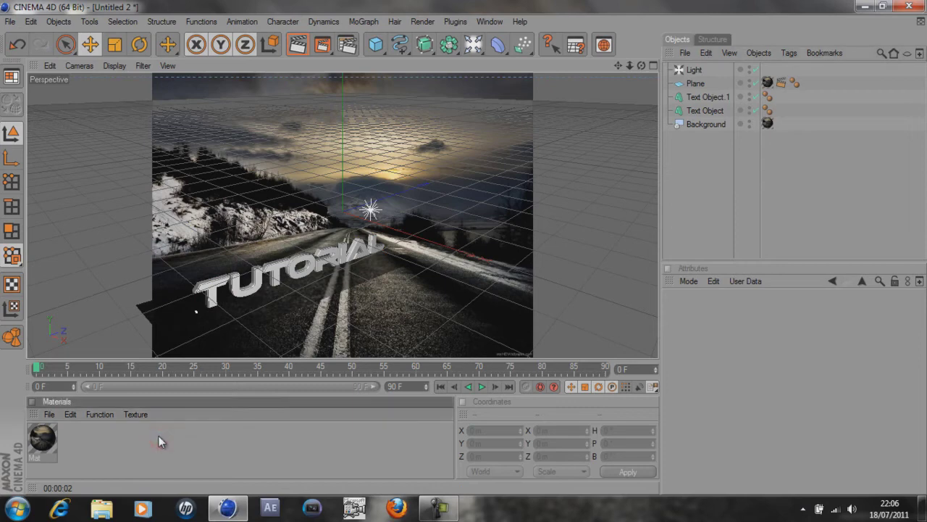
double_click(158, 435)
double_click(158, 436)
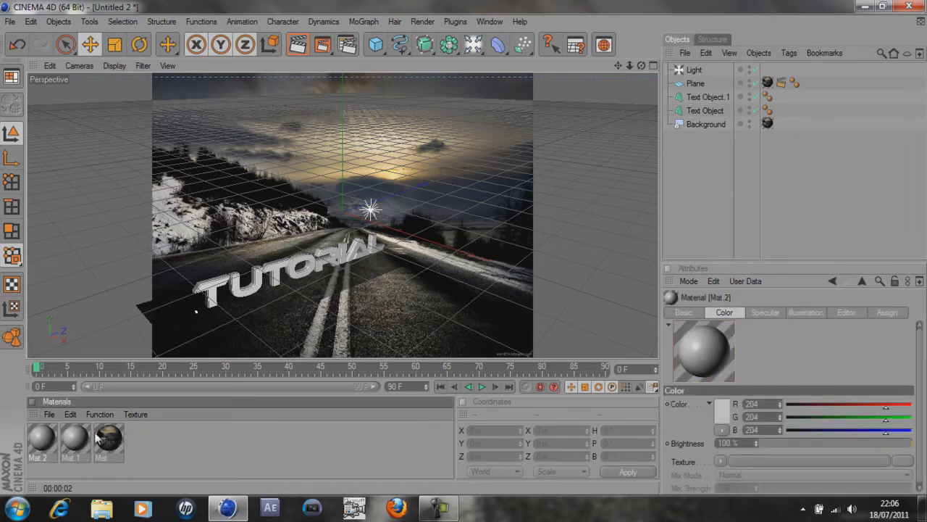
Make the Mat.1 material near-black by setting its color to RGB 12, 12, 12.
double_click(76, 436)
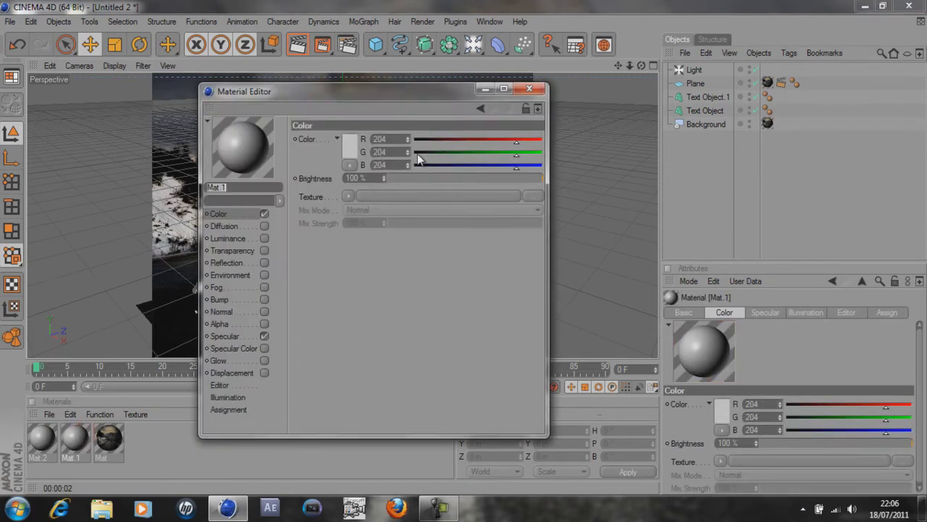
left_click(420, 152)
left_click(421, 139)
left_click(420, 165)
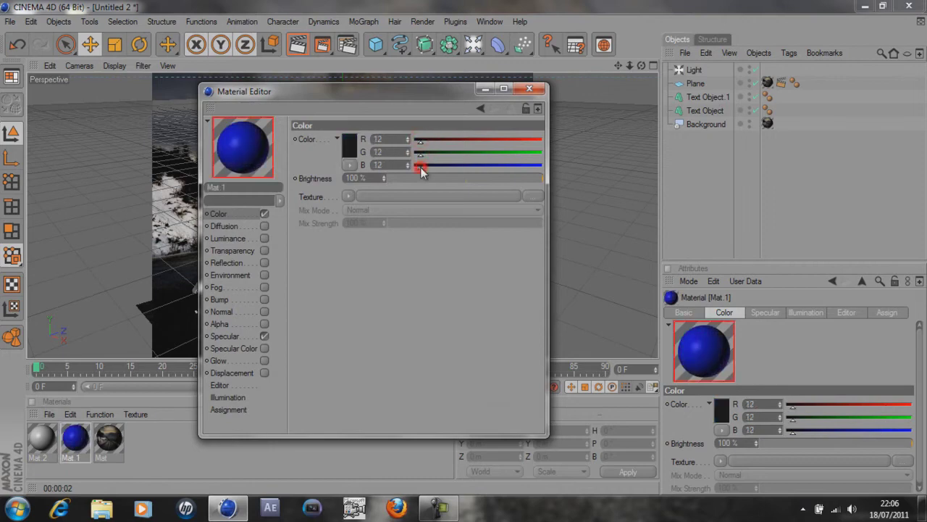
left_click(529, 89)
Set the color of the Mat.2 material to a pale gold sampled from the photo's sky, RGB 253, 232, 151.
left_click(42, 437)
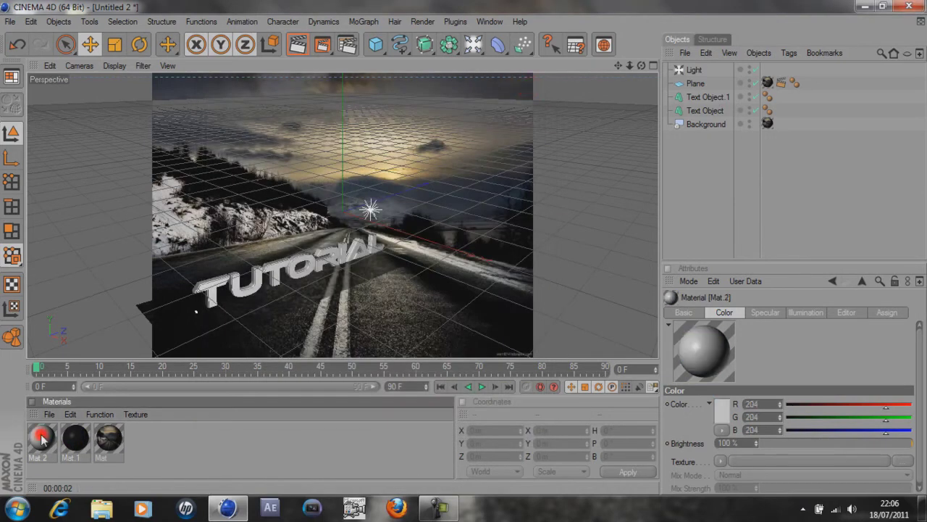
double_click(42, 437)
left_click_drag(410, 91, 410, 85)
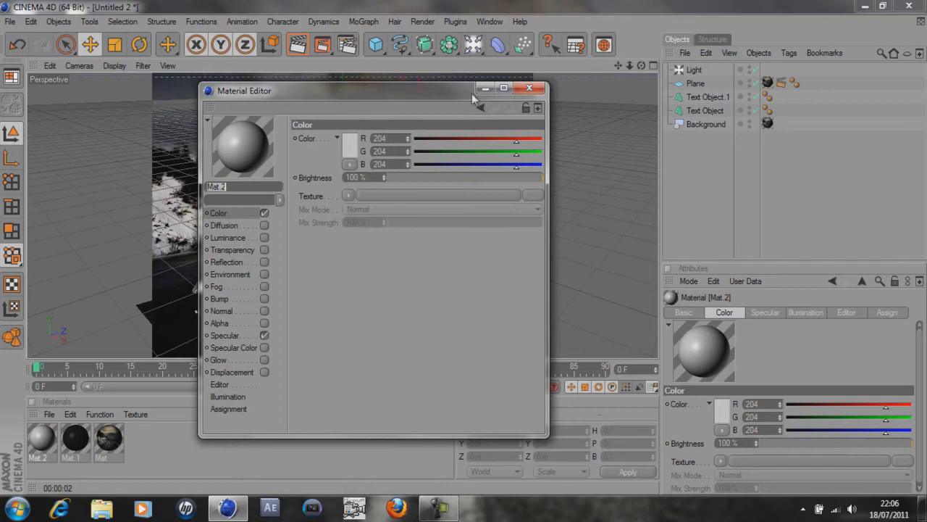
left_click_drag(472, 93, 668, 82)
left_click(549, 142)
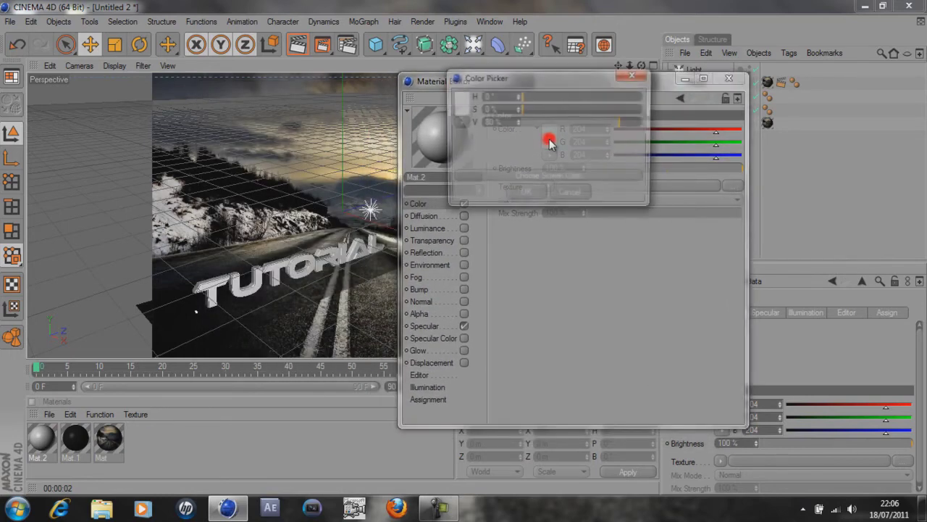
left_click(540, 176)
left_click(359, 156)
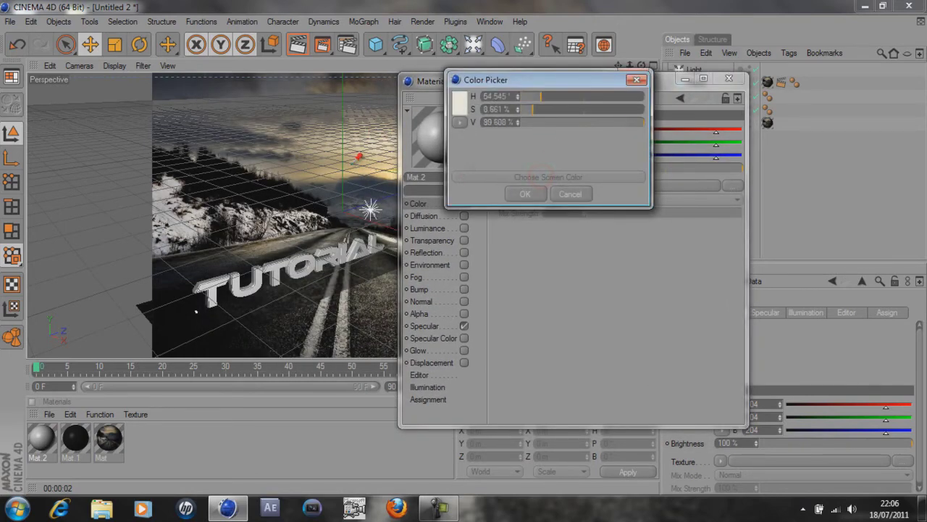
left_click(389, 178)
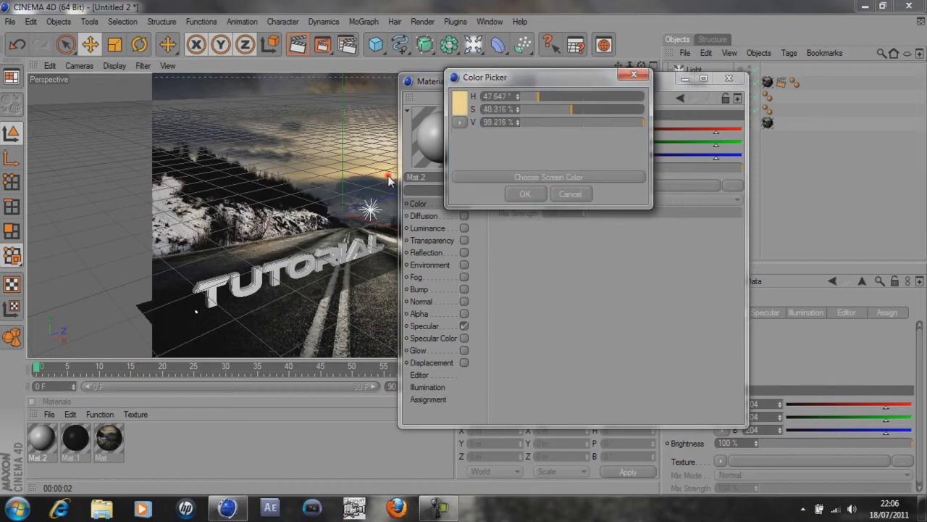
left_click(529, 194)
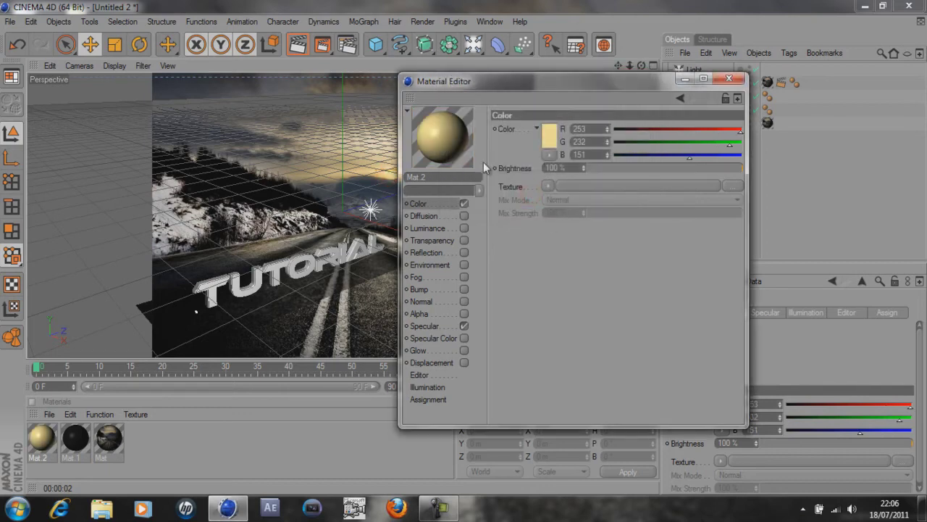
Enable reflection on Mat.2 with a golden color sampled from the sky, RGB 251, 215, 139, and a Fresnel texture.
left_click(463, 252)
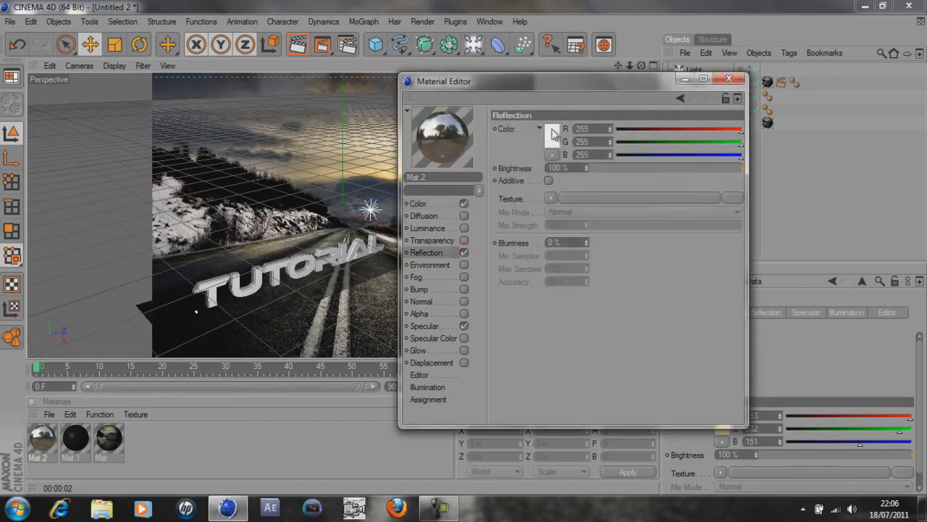
left_click(553, 133)
left_click(517, 168)
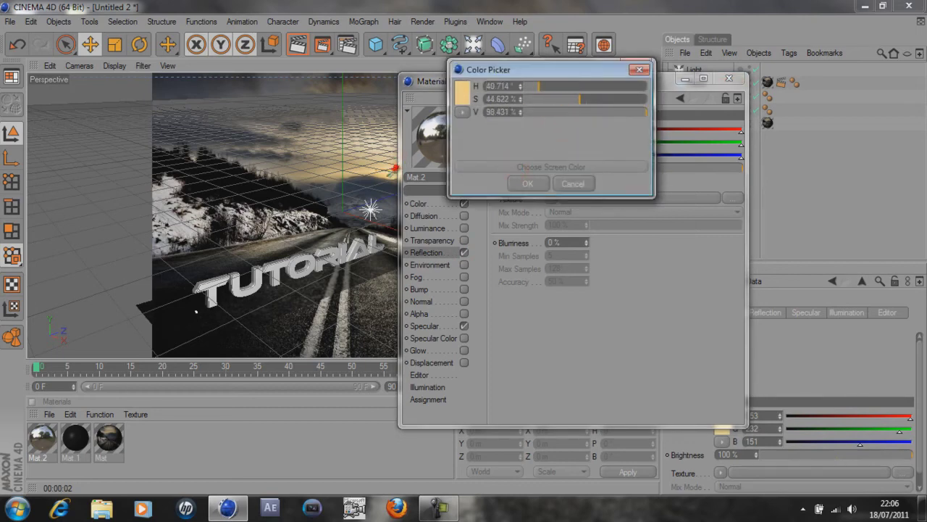
left_click(394, 168)
left_click(520, 183)
left_click(549, 199)
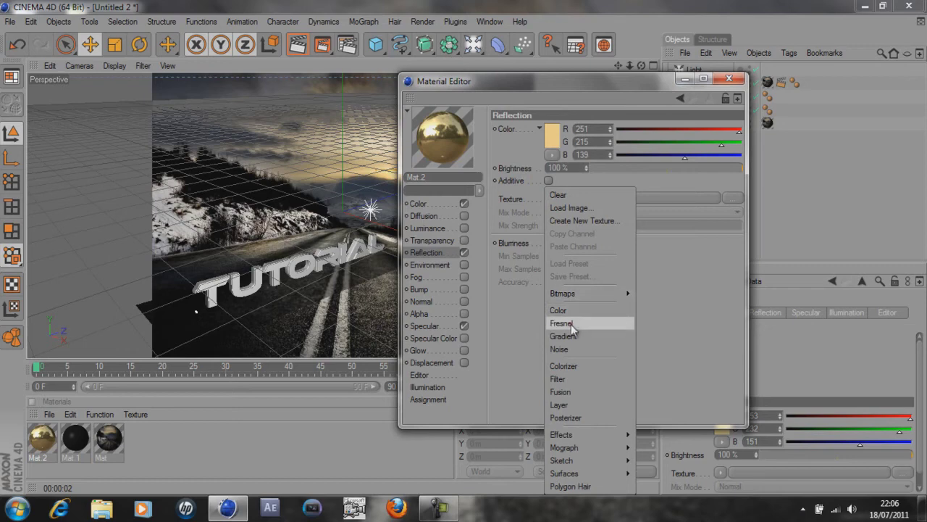
left_click(562, 323)
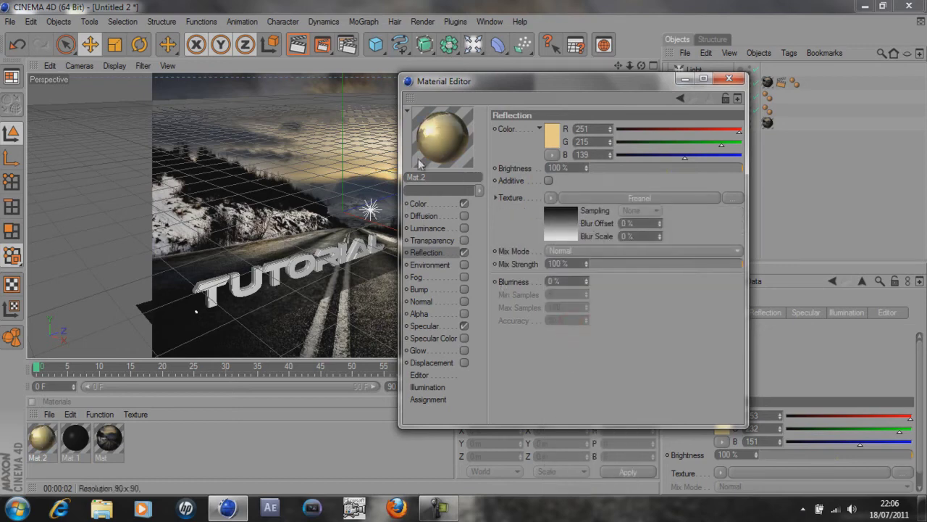
left_click(728, 78)
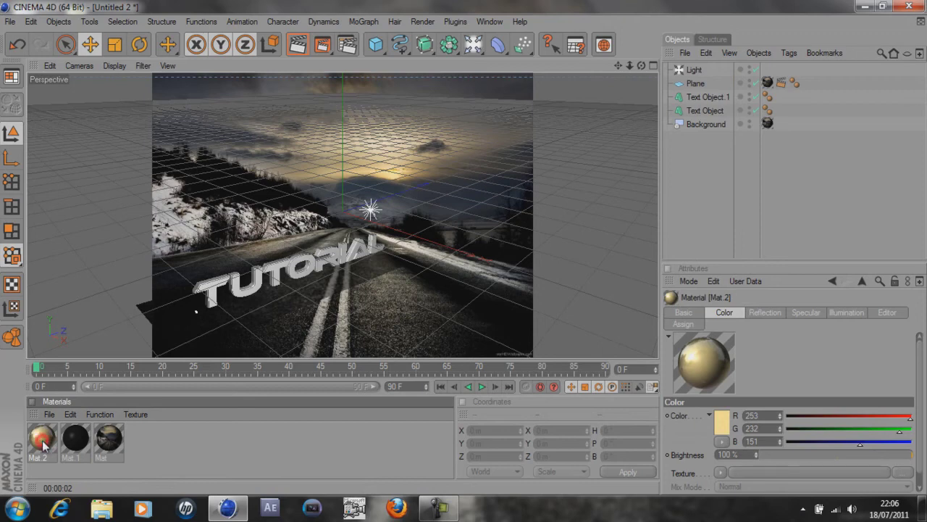
Apply the gold Mat.2 to the copied text and the black Mat.1 to the original text, and render the active view.
left_click_drag(44, 443, 700, 96)
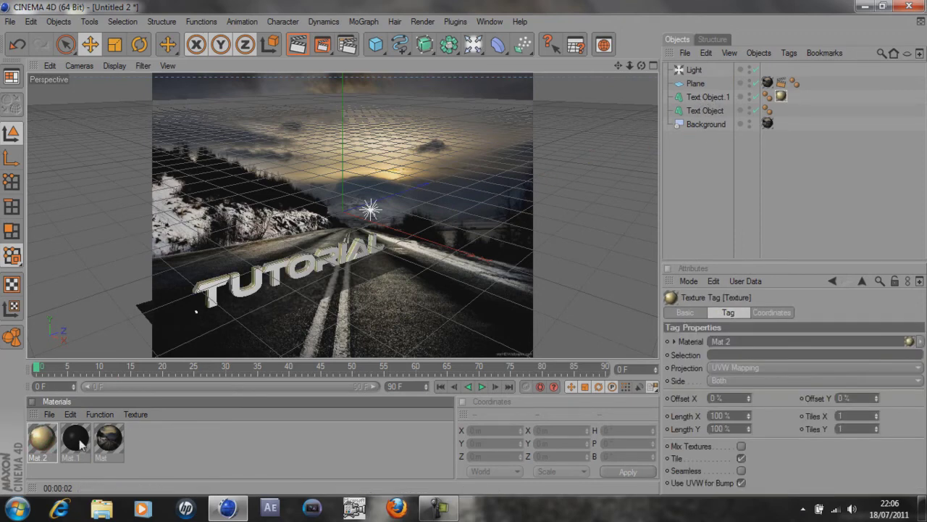
left_click_drag(79, 443, 533, 213)
left_click_drag(704, 110, 704, 110)
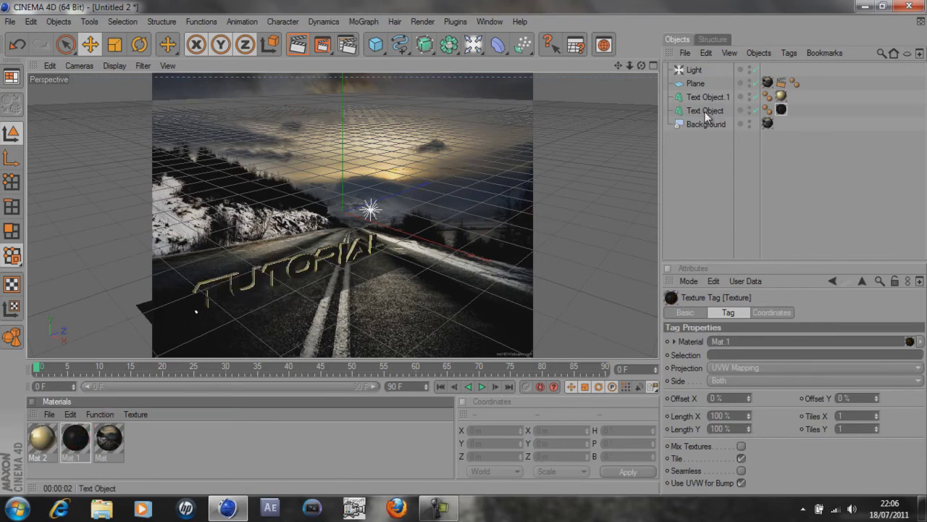
left_click(297, 44)
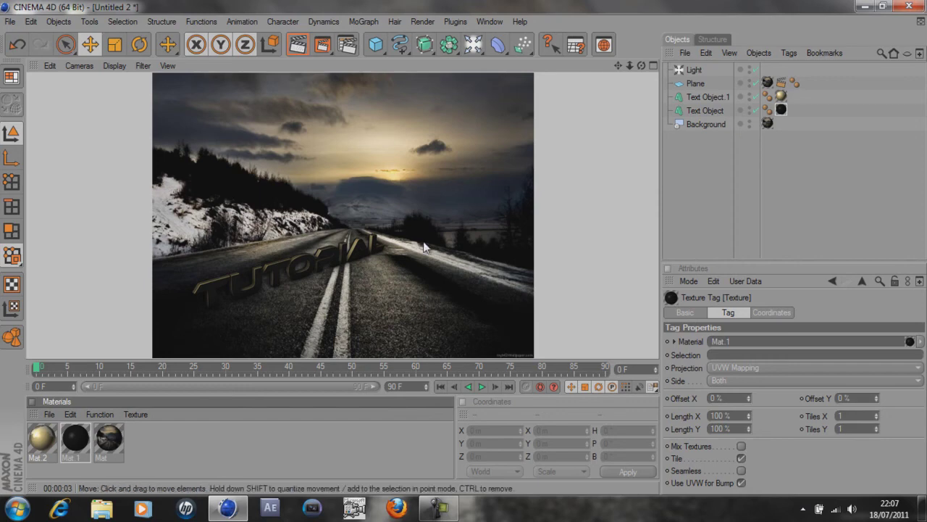
Add a second omni light, move it near the text's far end at about X 229 m, Z -156 m, and render the active view.
left_click(474, 45)
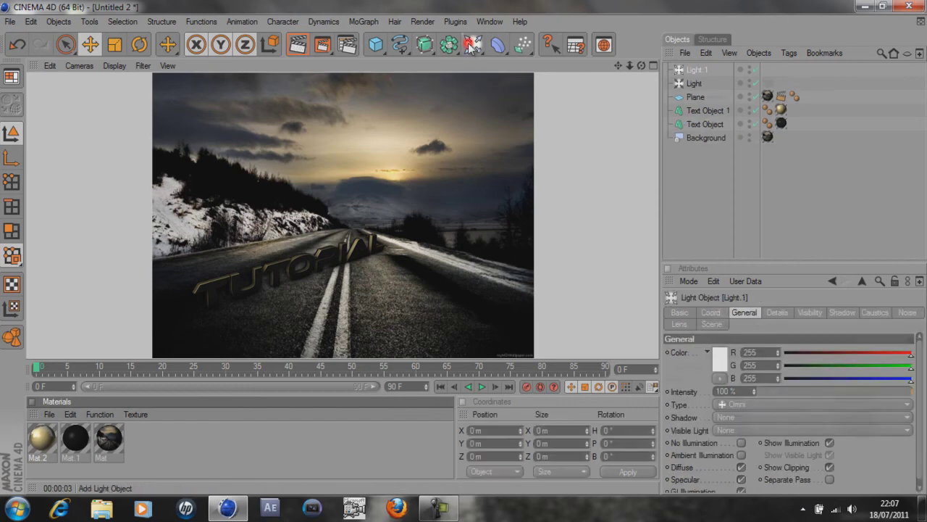
left_click_drag(378, 224, 394, 256)
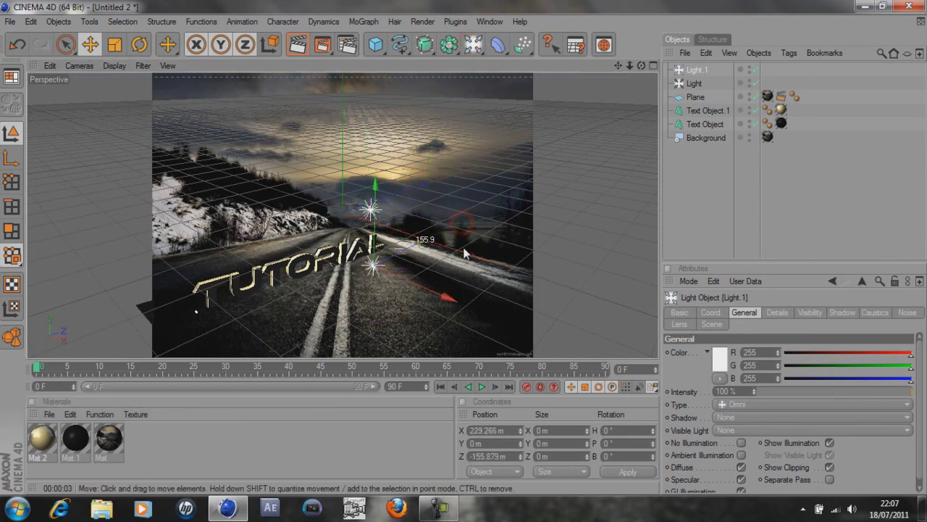
left_click(298, 44)
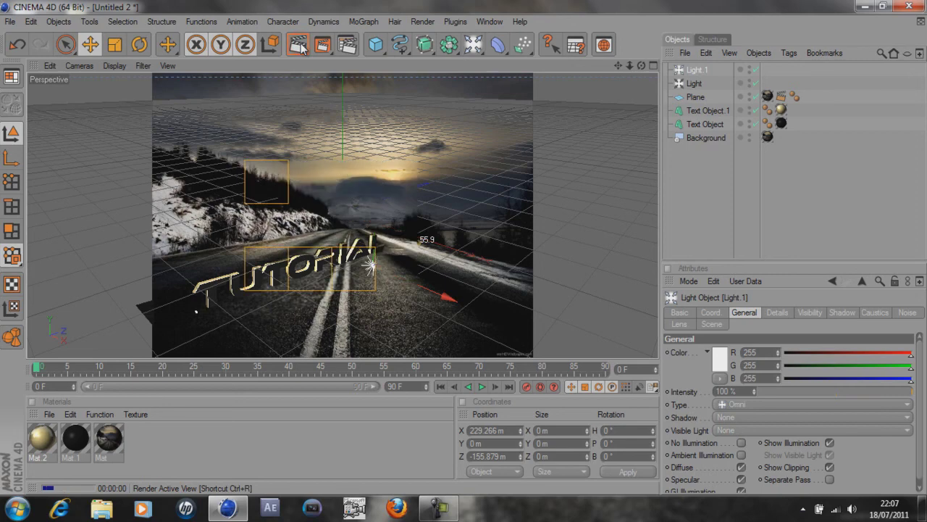